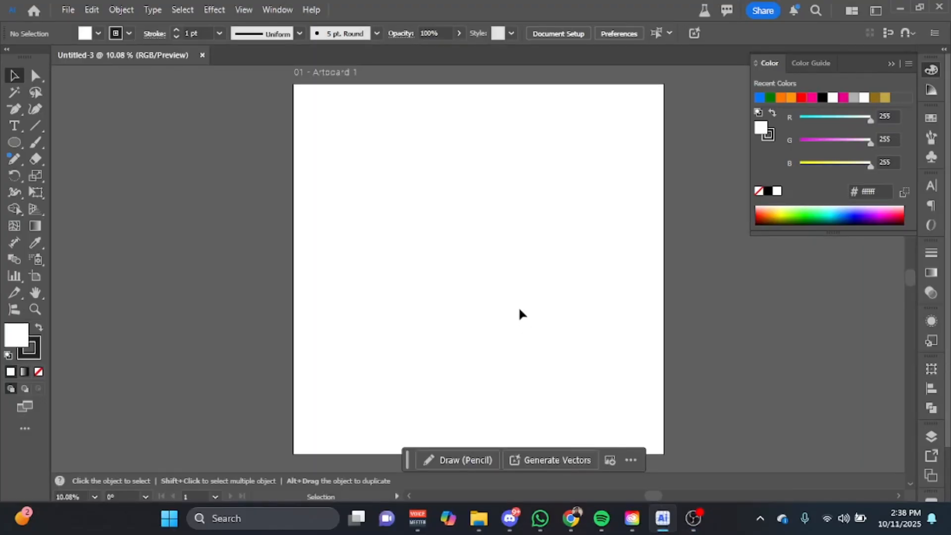
- Draw a square in the upper-left area of the artboard with the Rectangle tool
{"action": "left_click", "coordinate": [14, 143]}
{"action": "right_click", "coordinate": [14, 143]}
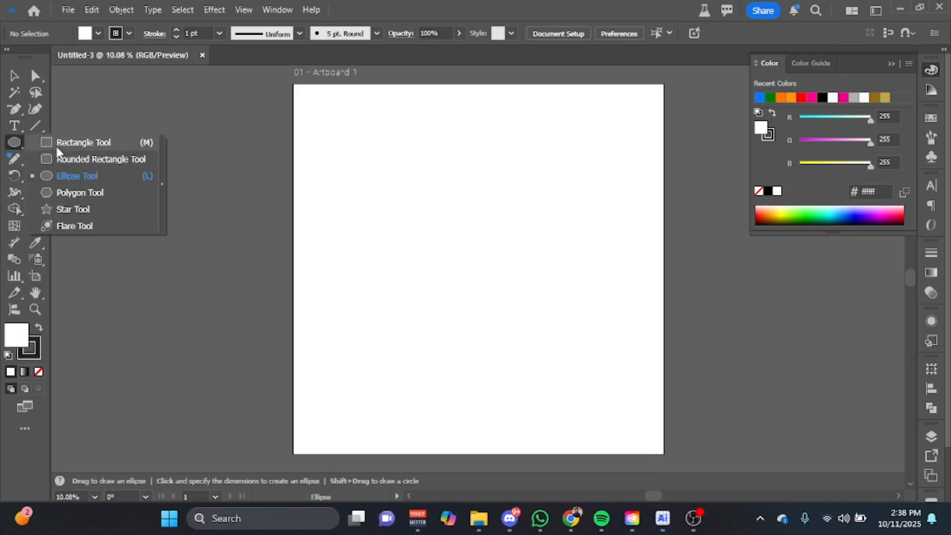
{"action": "left_click", "coordinate": [58, 144]}
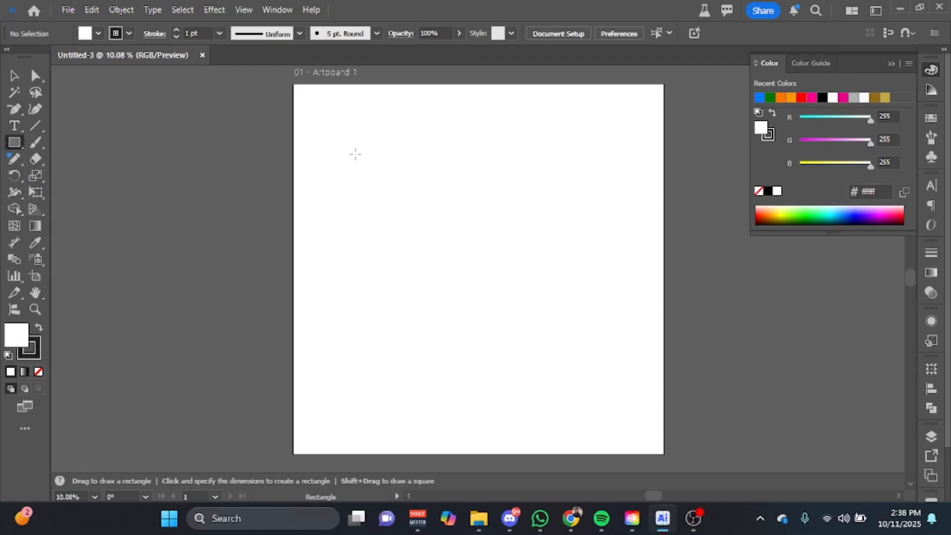
{"action": "left_click_drag", "start_coordinate": [355, 137], "coordinate": [433, 231]}
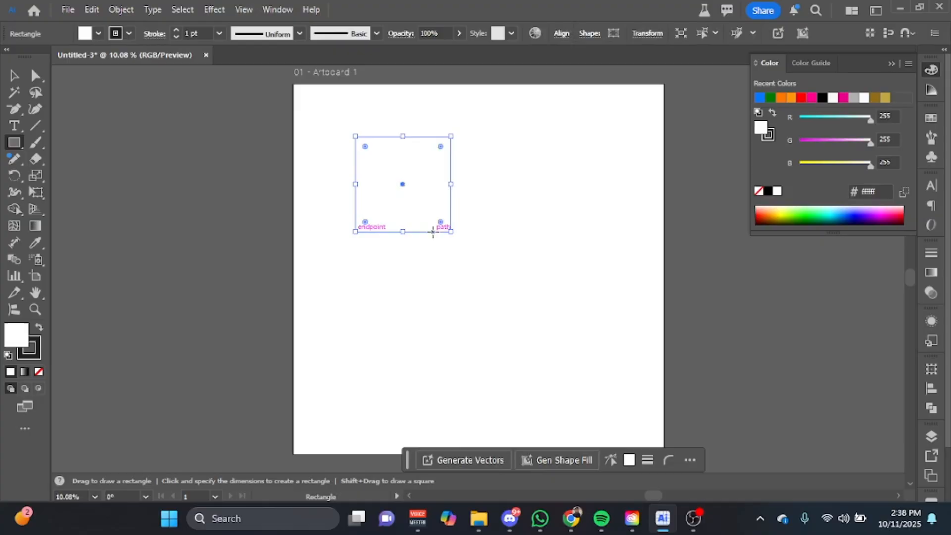
- Start Generate Vectors for the square and review the available AI models, keeping GPT 4o
{"action": "left_click", "coordinate": [485, 457]}
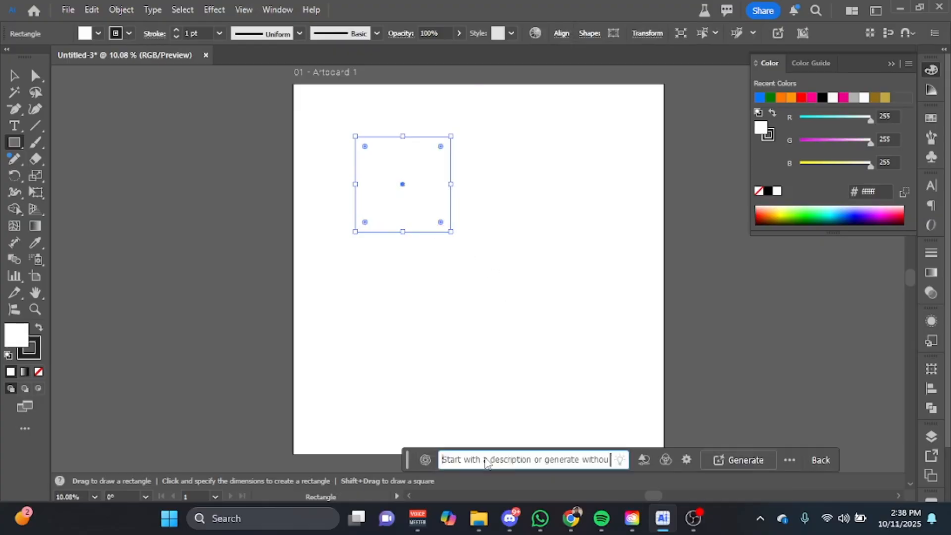
{"action": "left_click", "coordinate": [425, 459]}
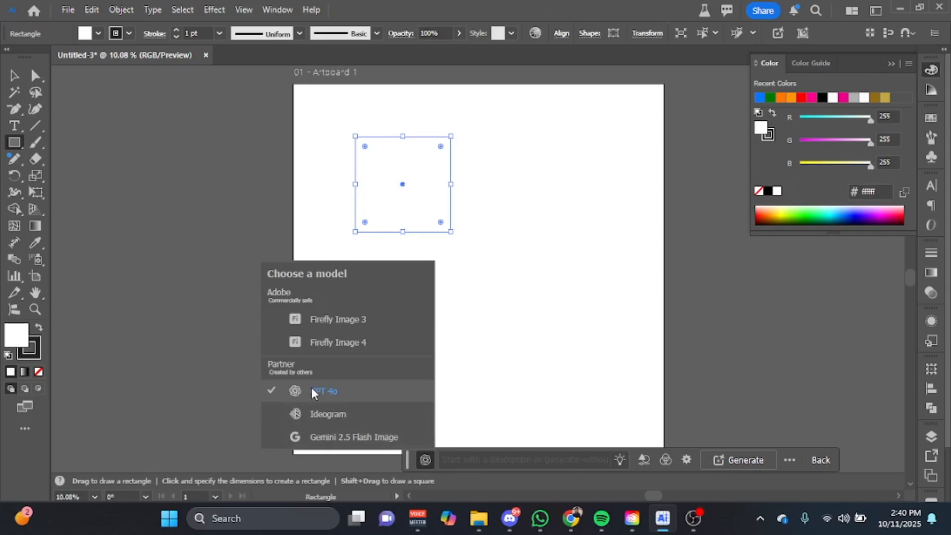
{"action": "left_click", "coordinate": [417, 184]}
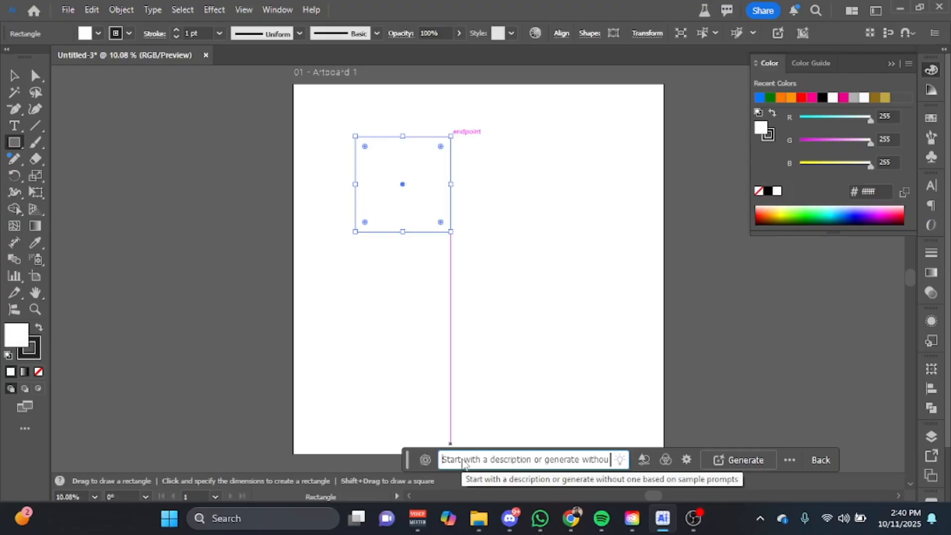
- Generate vector artwork in the square from the prompt "travel beach mascot logo" using GPT 4o
{"action": "left_click", "coordinate": [462, 463]}
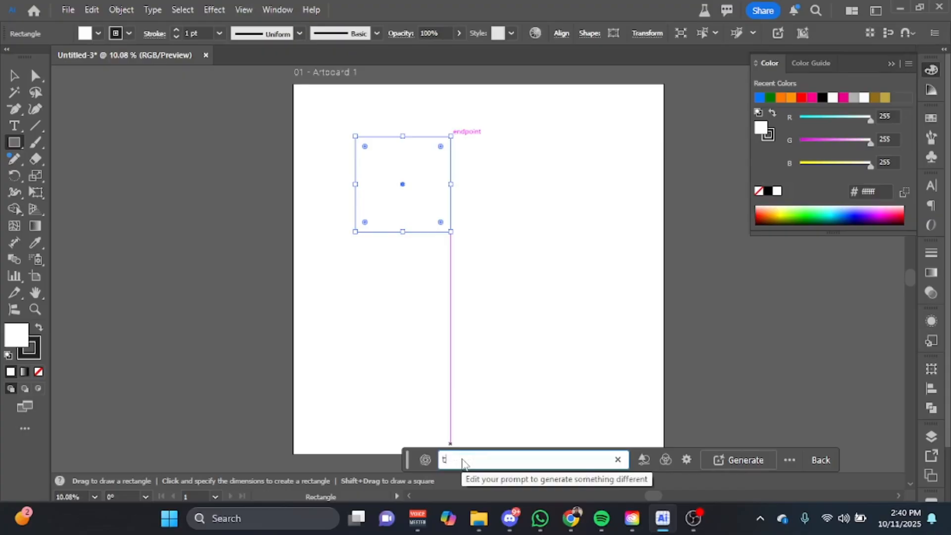
{"action": "type", "text": "travel "}
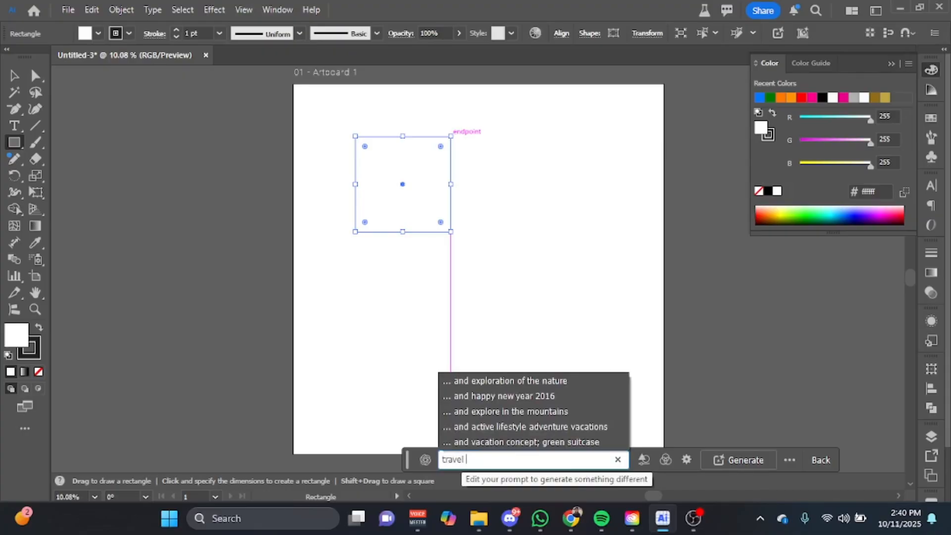
{"action": "type", "text": "mas"}
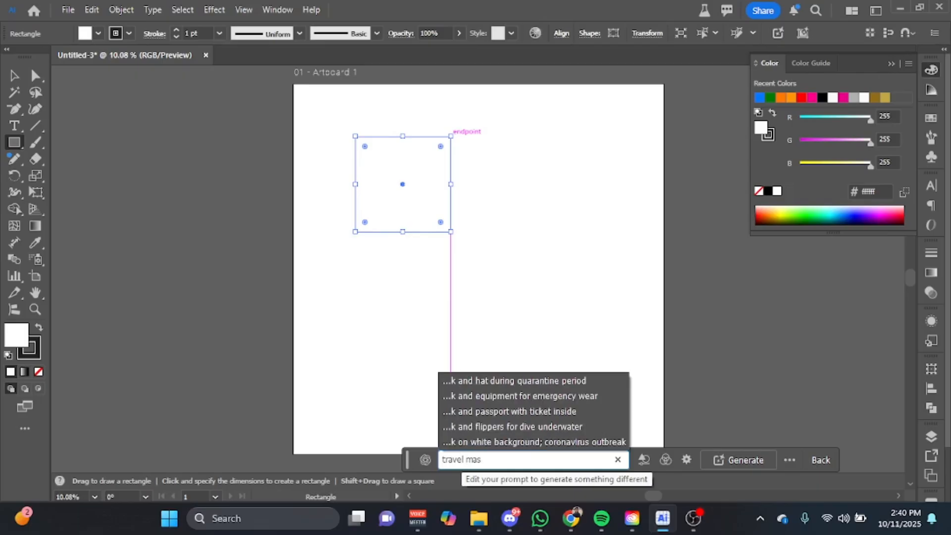
{"action": "key", "text": "BackSpace"}
{"action": "key", "text": "BackSpace"}
{"action": "key", "text": "BackSpace"}
{"action": "type", "text": "beach"}
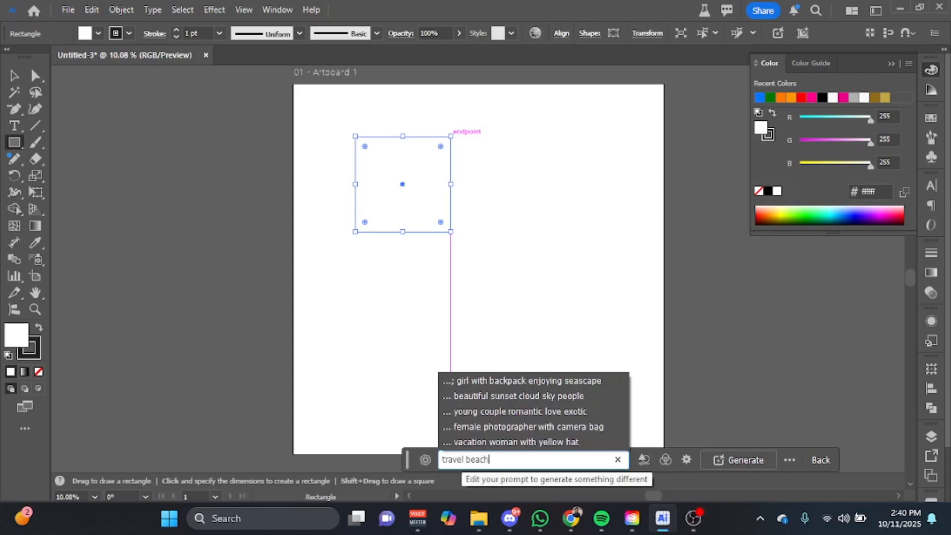
{"action": "type", "text": " mas"}
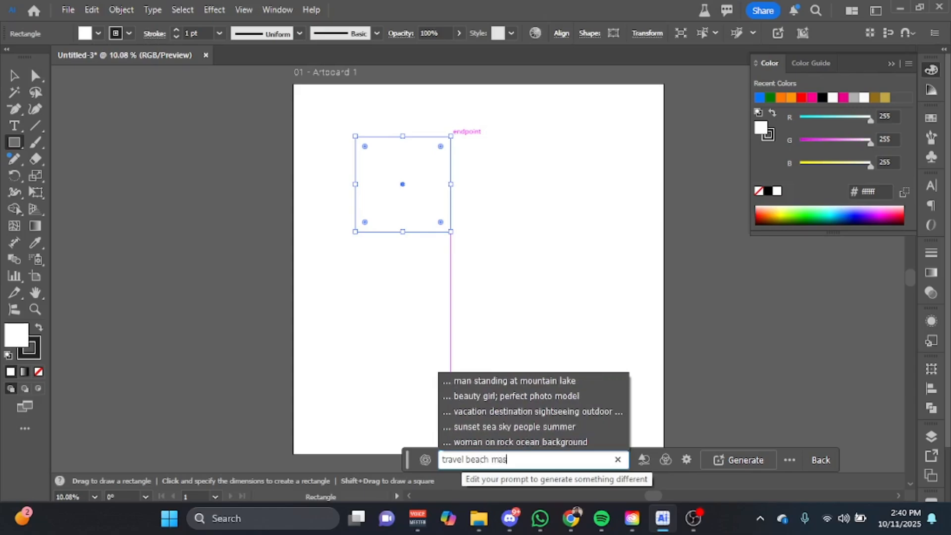
{"action": "type", "text": "cot"}
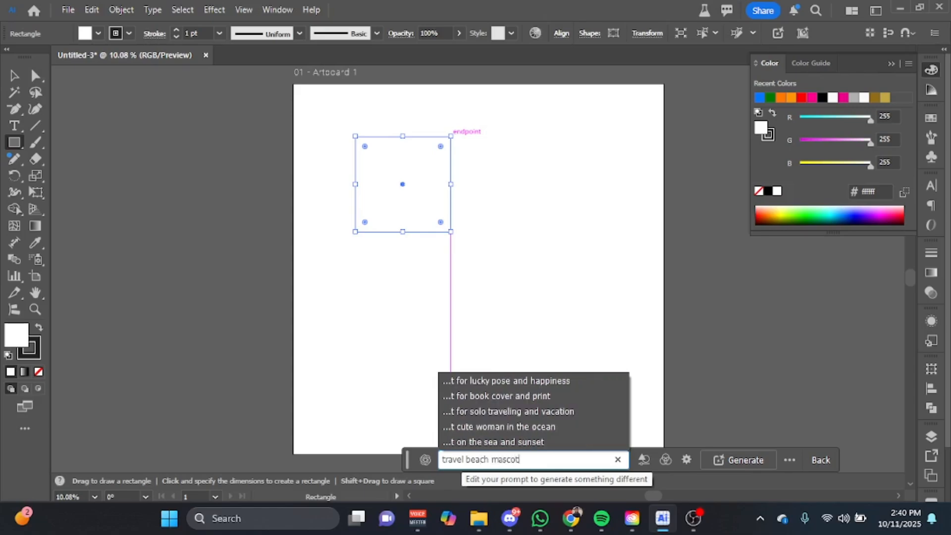
{"action": "type", "text": " lo"}
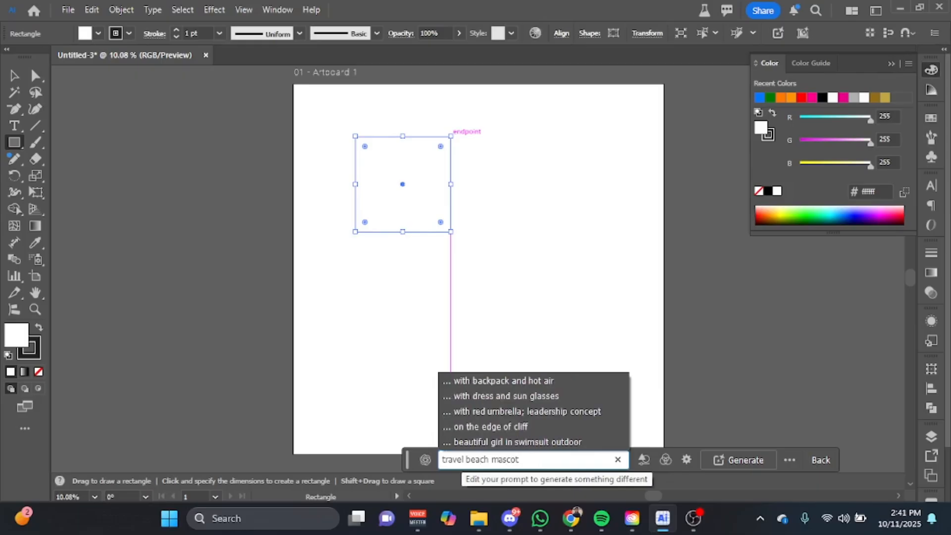
{"action": "type", "text": "go"}
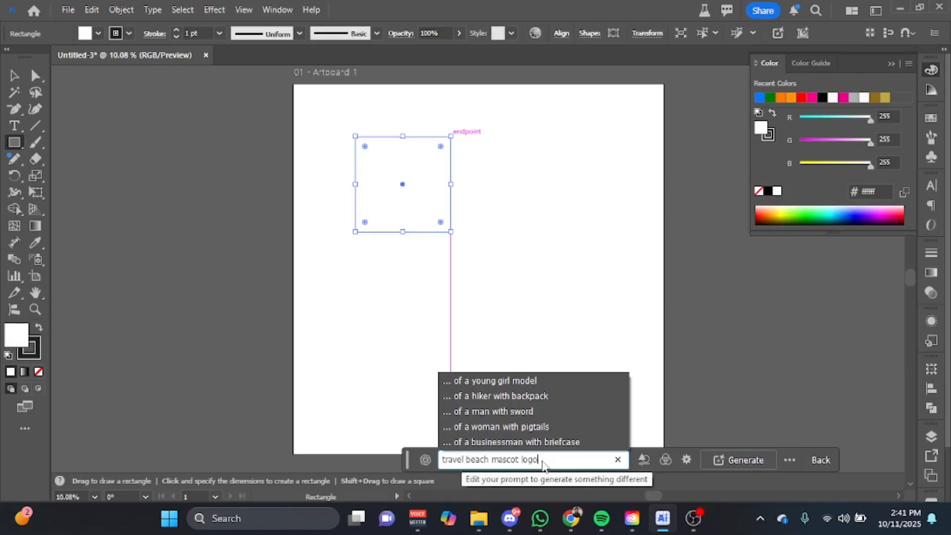
{"action": "key", "text": "Return"}
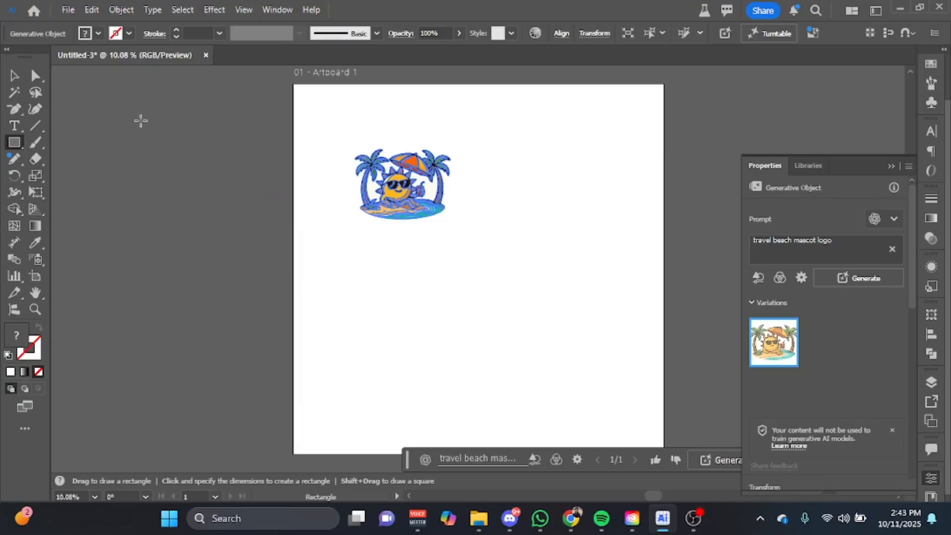
- Examine the generated sun mascot's vector paths up close with the Direct Selection tool and deselect the artwork
{"action": "left_click", "coordinate": [35, 75]}
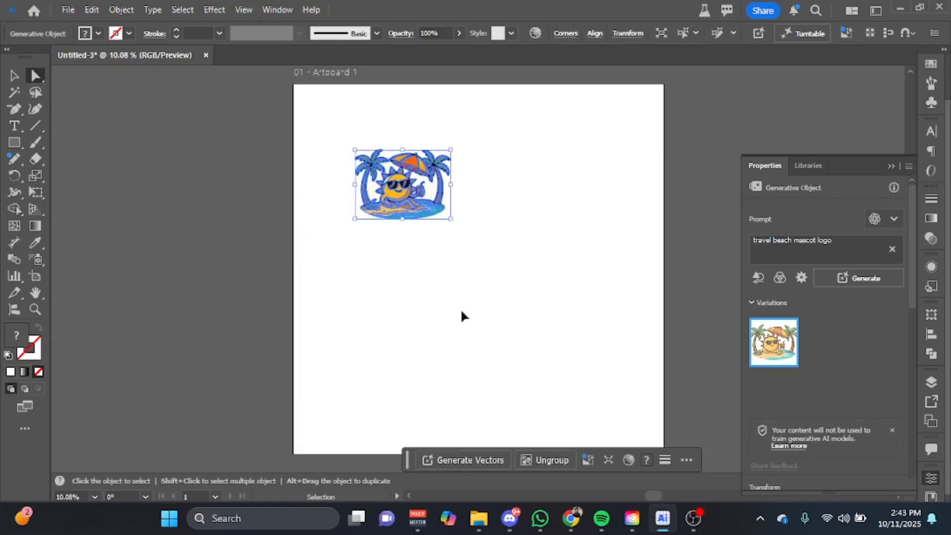
{"action": "key", "text": "ctrl+space"}
{"action": "left_click_drag", "start_coordinate": [401, 233], "coordinate": [721, 430]}
{"action": "left_click_drag", "start_coordinate": [529, 221], "coordinate": [562, 485]}
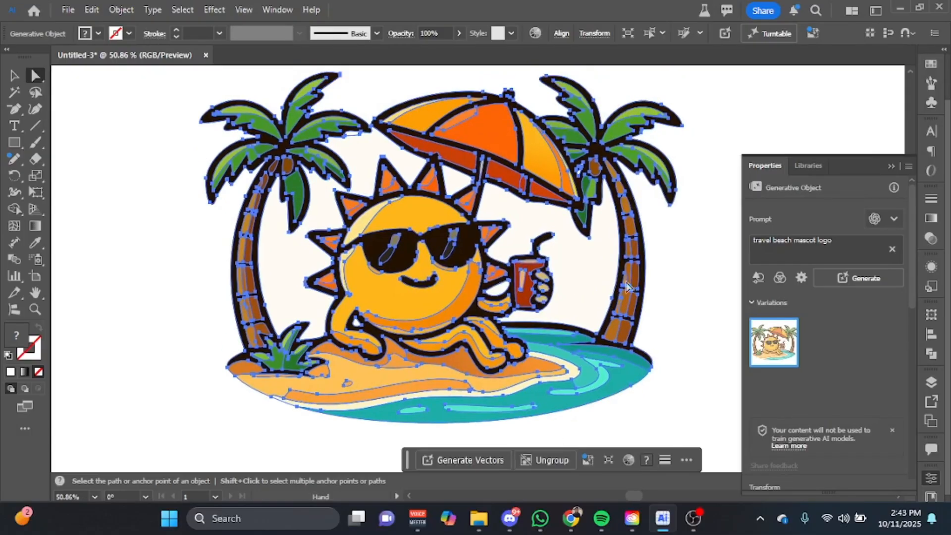
{"action": "left_click", "coordinate": [679, 240]}
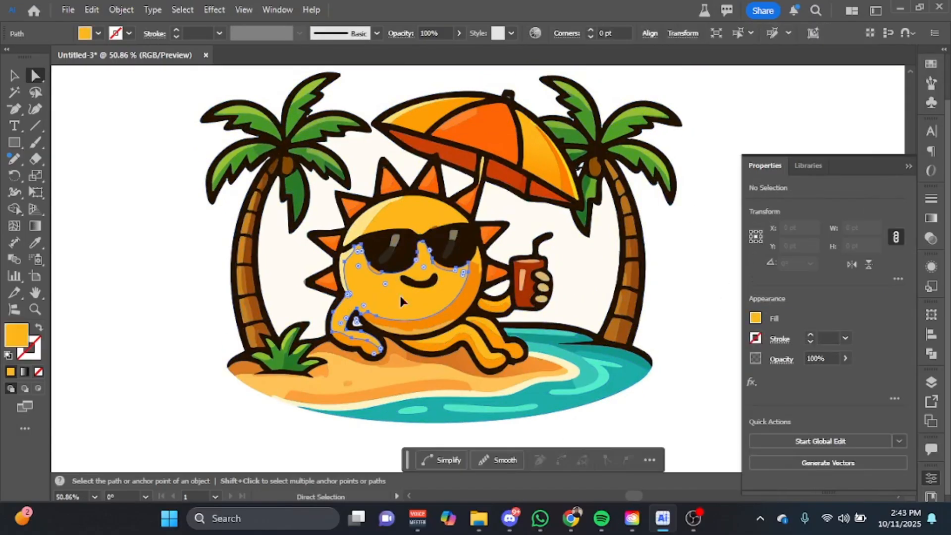
- Try moving the sun's face, the sand, the palm trunk and the dark outline as separate paths, undoing each move
{"action": "left_click_drag", "start_coordinate": [399, 293], "coordinate": [477, 340]}
{"action": "key", "text": "ctrl+z"}
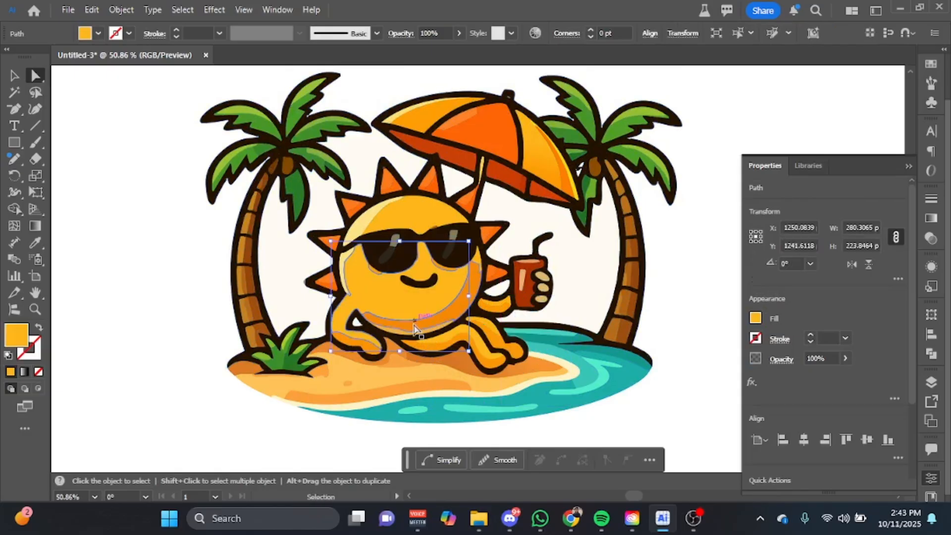
{"action": "left_click_drag", "start_coordinate": [357, 378], "coordinate": [217, 449]}
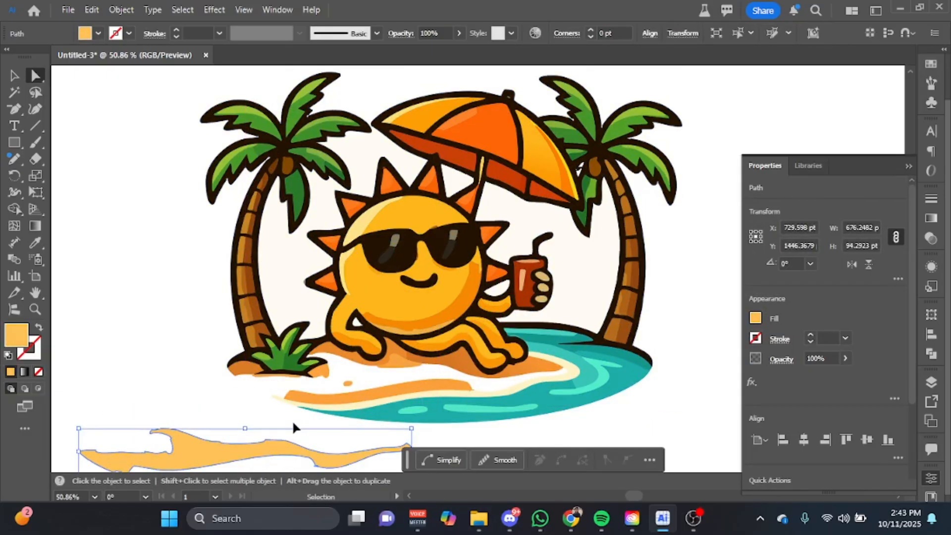
{"action": "key", "text": "ctrl+z"}
{"action": "left_click_drag", "start_coordinate": [314, 405], "coordinate": [94, 458]}
{"action": "key", "text": "ctrl+z"}
{"action": "left_click_drag", "start_coordinate": [251, 309], "coordinate": [134, 331]}
{"action": "key", "text": "ctrl+z"}
{"action": "left_click_drag", "start_coordinate": [238, 303], "coordinate": [584, 327]}
{"action": "key", "text": "ctrl+z"}
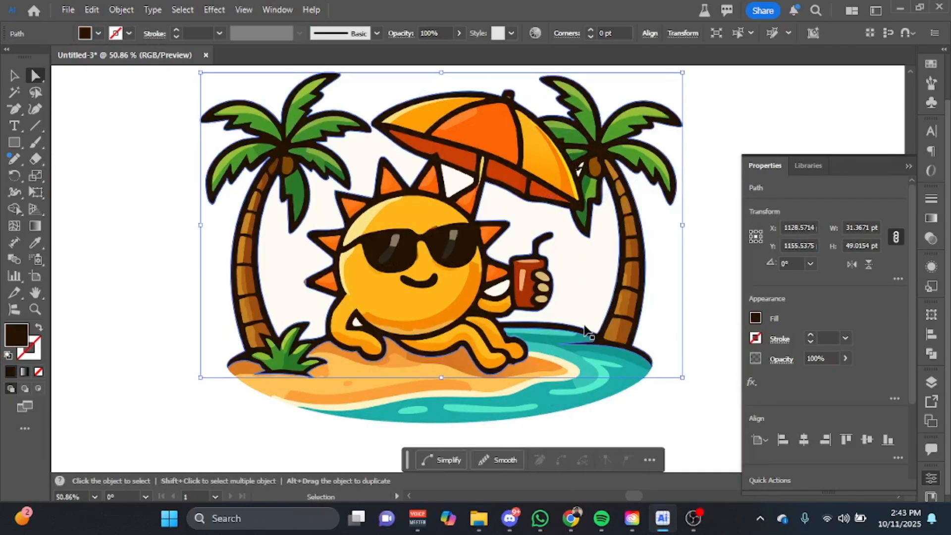
{"action": "left_click", "coordinate": [784, 127]}
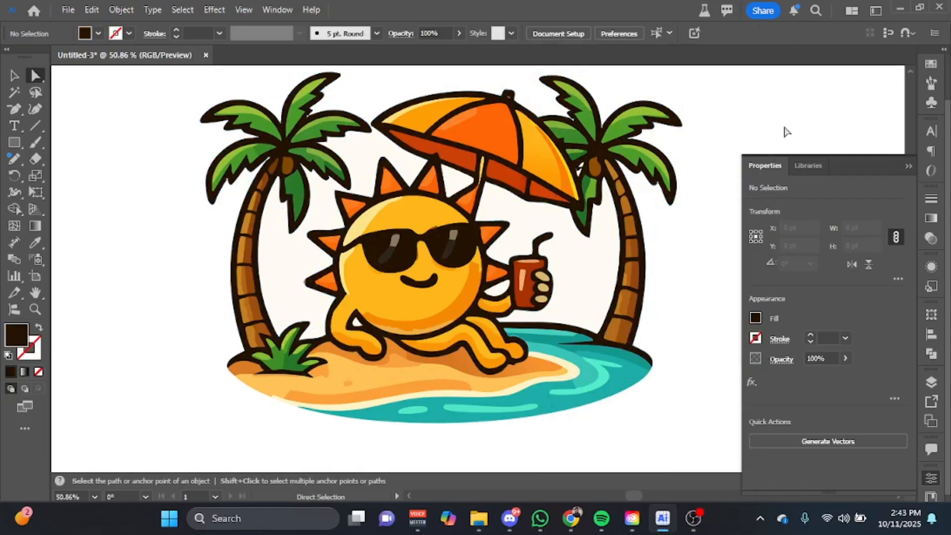
- Duplicate the whole sun mascot artwork and place the copy to the right of the original
{"action": "left_click_drag", "start_coordinate": [673, 199], "coordinate": [441, 220]}
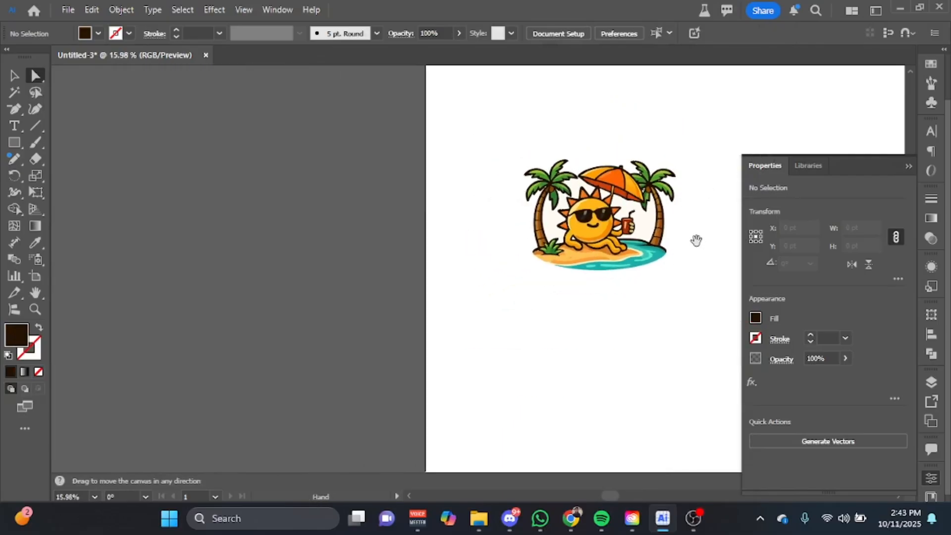
{"action": "left_click_drag", "start_coordinate": [696, 240], "coordinate": [492, 238]}
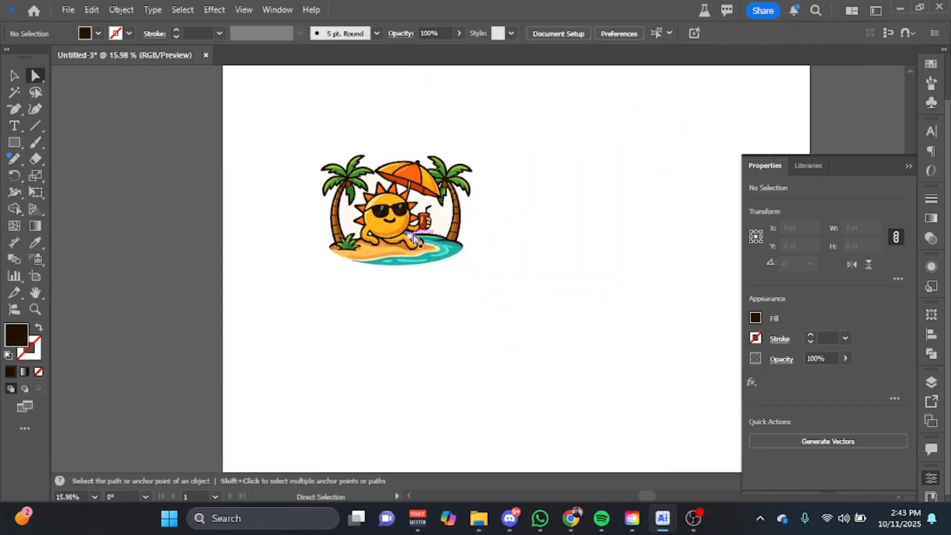
{"action": "key", "text": "space"}
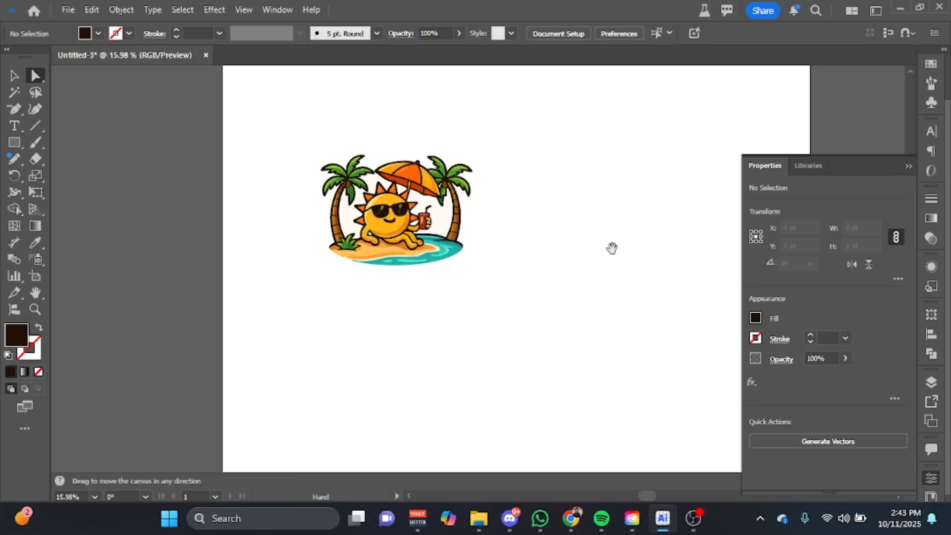
{"action": "left_click_drag", "start_coordinate": [612, 247], "coordinate": [446, 276]}
{"action": "left_click", "coordinate": [15, 77]}
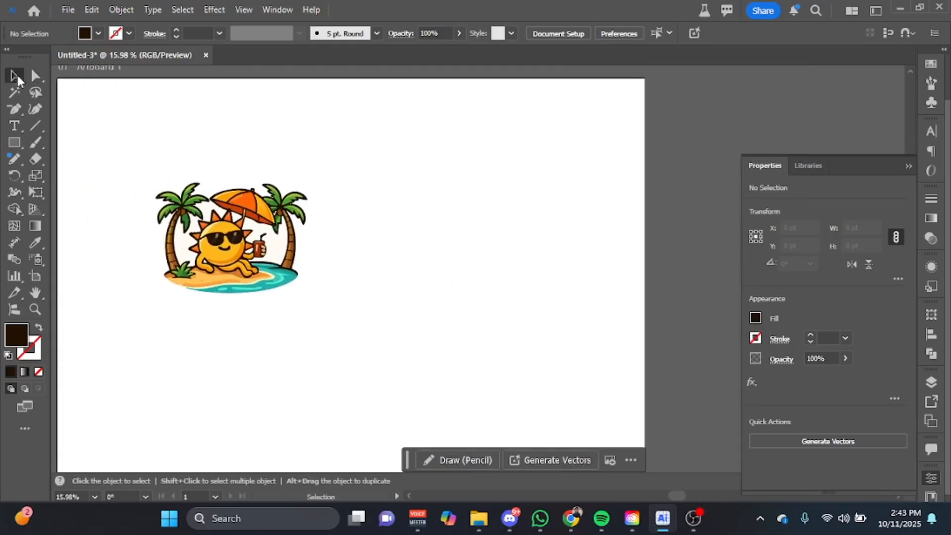
{"action": "left_click", "coordinate": [222, 229]}
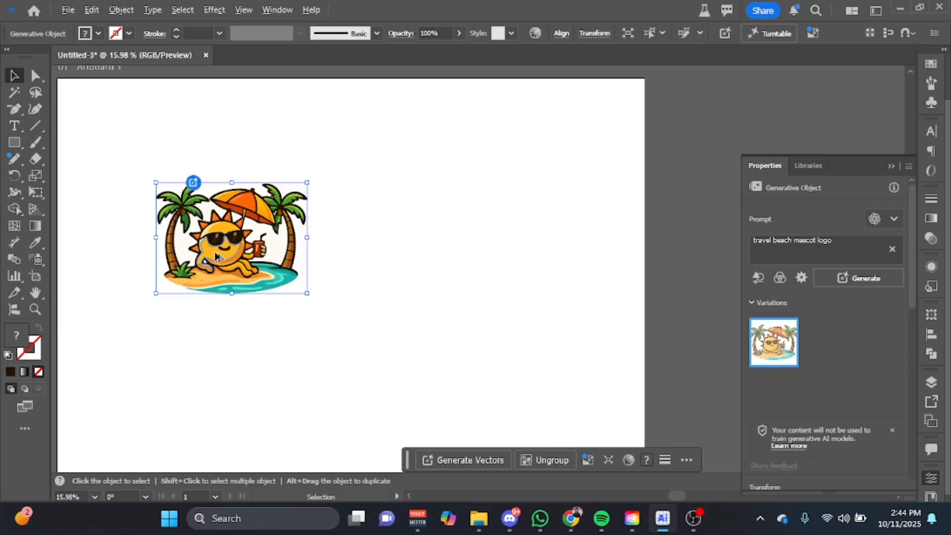
{"action": "left_click_drag", "start_coordinate": [216, 256], "coordinate": [417, 261]}
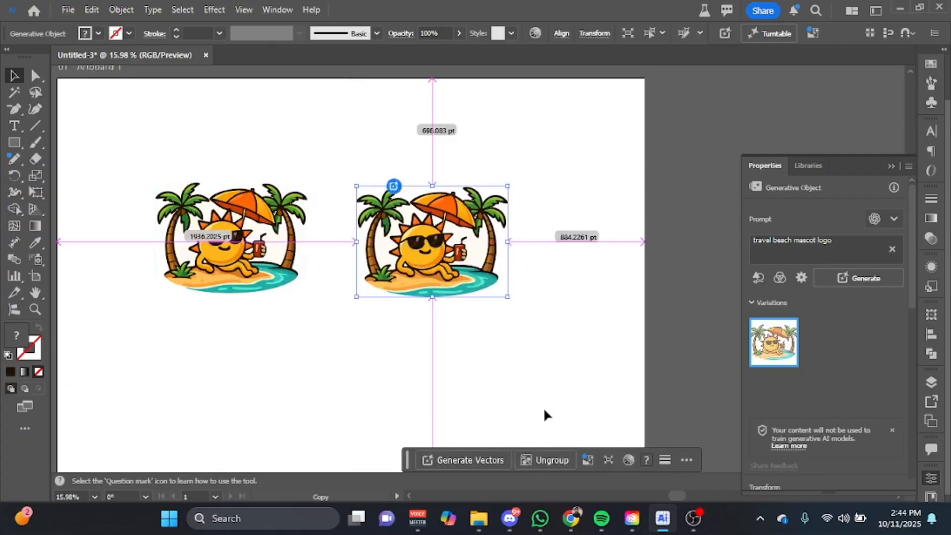
- Regenerate the copied artwork with the Ideogram model from the same prompt, then deselect it
{"action": "left_click", "coordinate": [885, 218]}
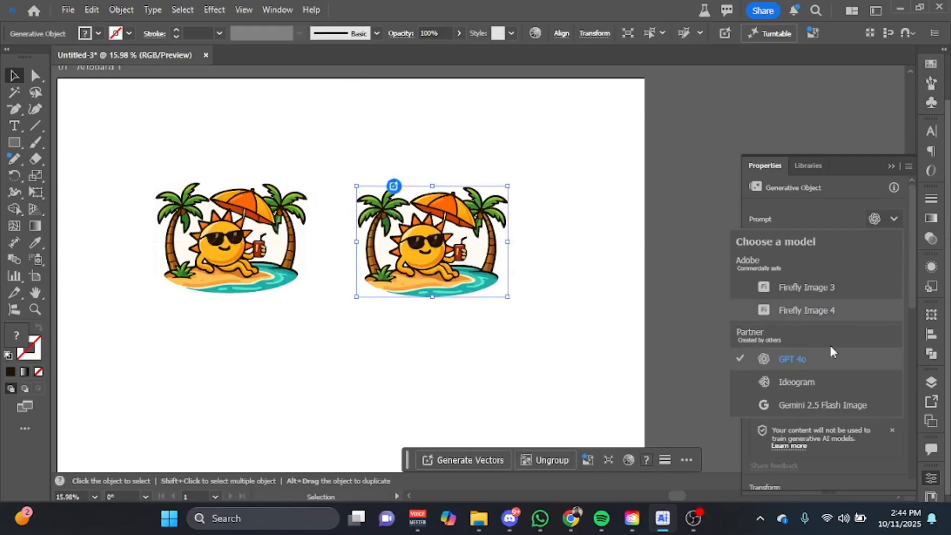
{"action": "left_click", "coordinate": [808, 381]}
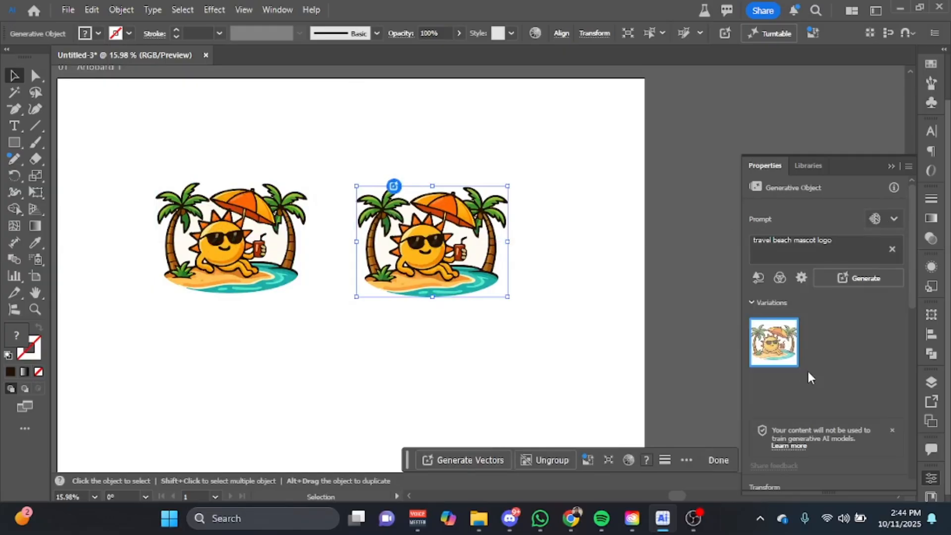
{"action": "left_click", "coordinate": [867, 277]}
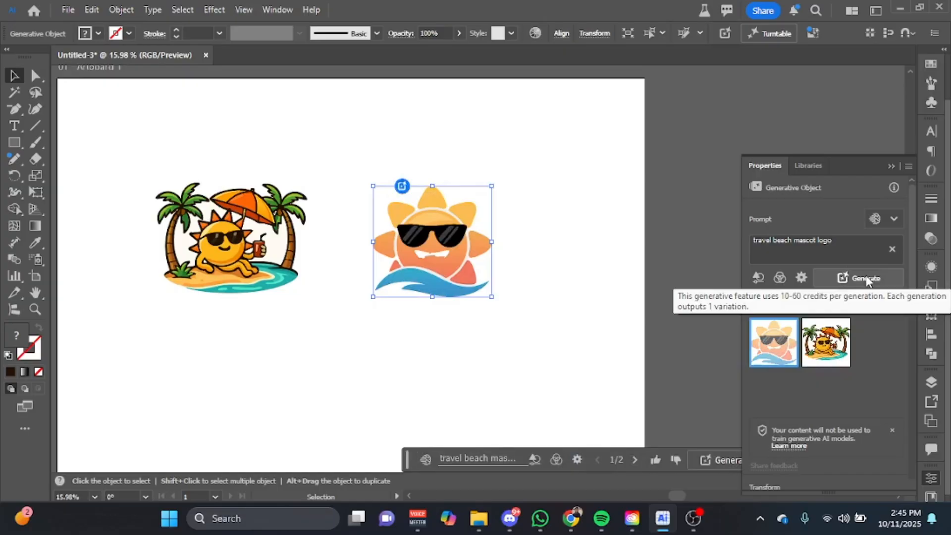
{"action": "left_click", "coordinate": [613, 212]}
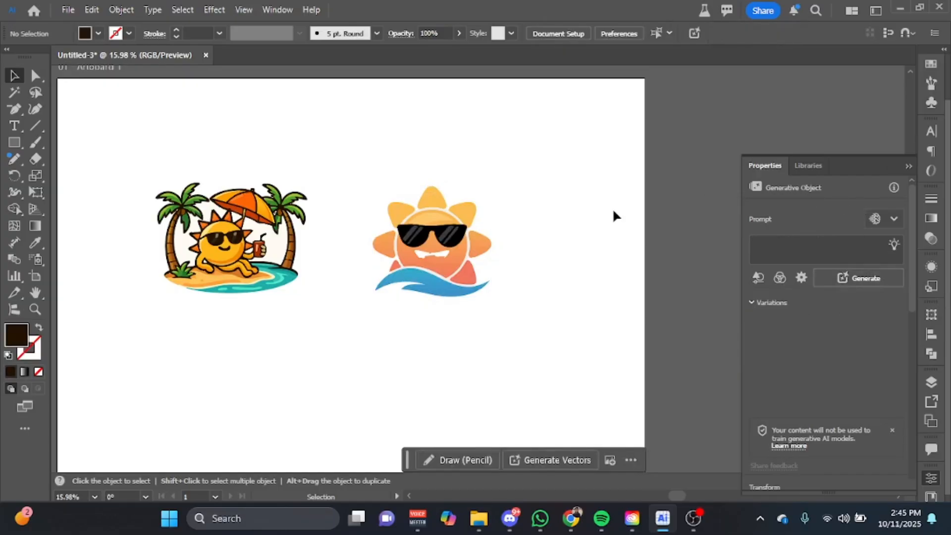
- Add the point text "cart" below the original palm beach artwork
{"action": "left_click", "coordinate": [15, 125]}
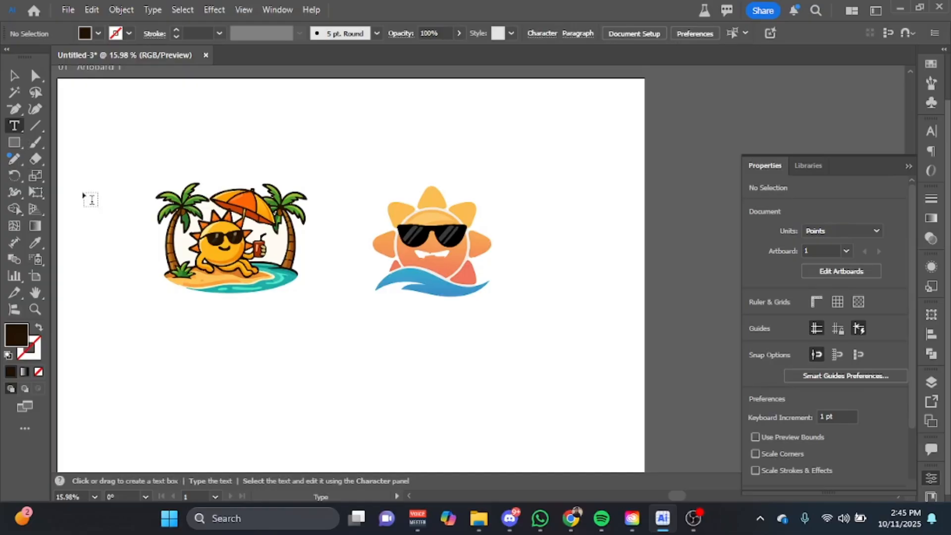
{"action": "left_click", "coordinate": [187, 338]}
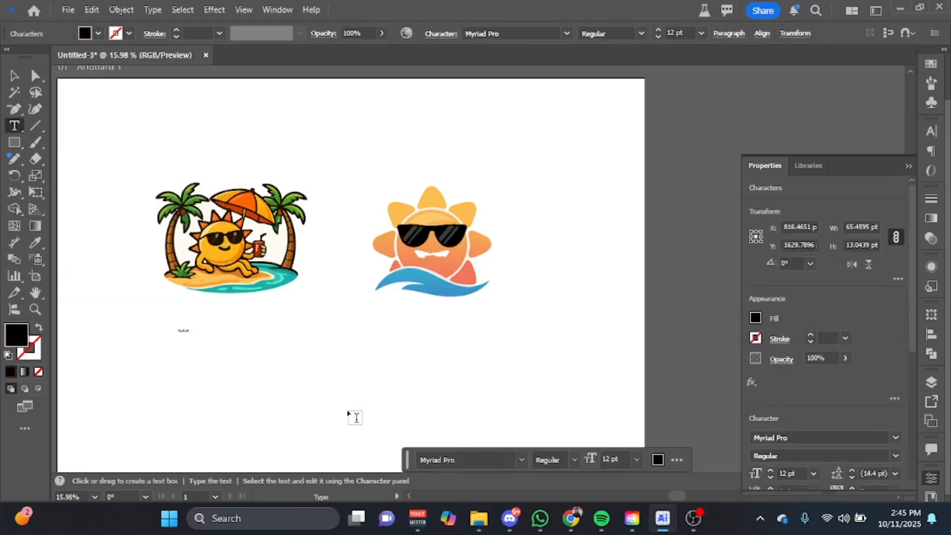
{"action": "type", "text": "cart"}
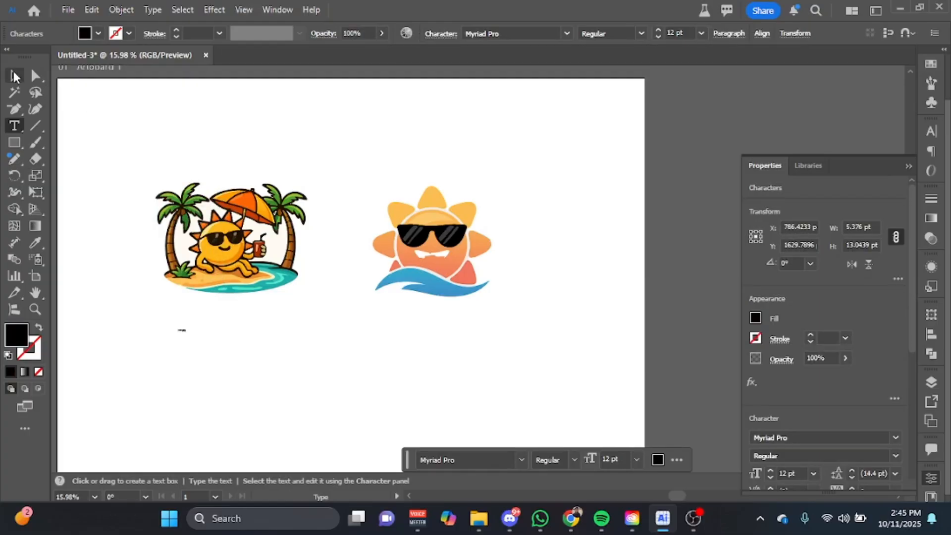
- Enlarge the "chat gpt" label to about 192 pt, place it above the palm beach artwork and a copy above the sun-and-wave artwork
{"action": "key", "text": "Escape"}
{"action": "left_click_drag", "start_coordinate": [187, 337], "coordinate": [484, 416]}
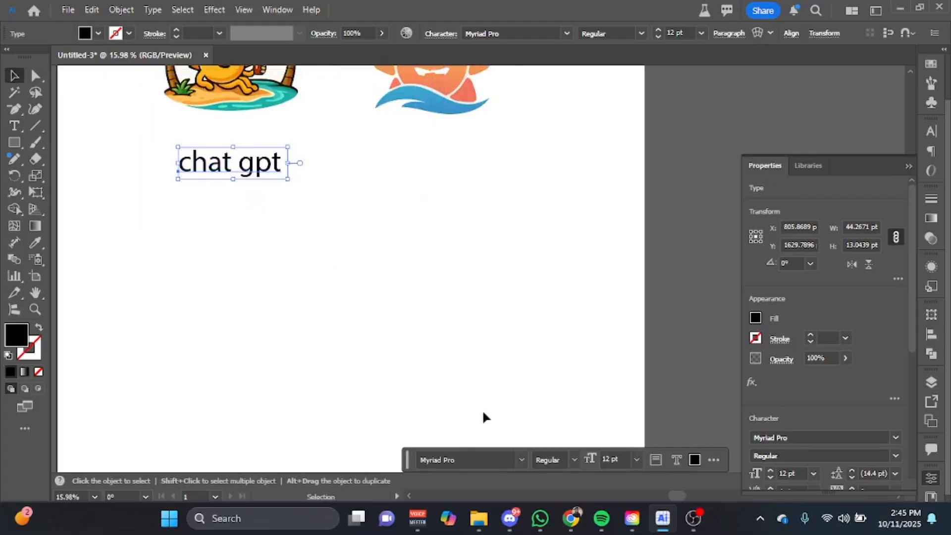
{"action": "key", "text": "space"}
{"action": "left_click_drag", "start_coordinate": [484, 208], "coordinate": [539, 378]}
{"action": "left_click_drag", "start_coordinate": [274, 338], "coordinate": [475, 142]}
- Change the text of the label above the sun-and-wave artwork to "idogram"
{"action": "key", "text": "t"}
{"action": "left_click", "coordinate": [476, 142]}
{"action": "key", "text": "ctrl+a"}
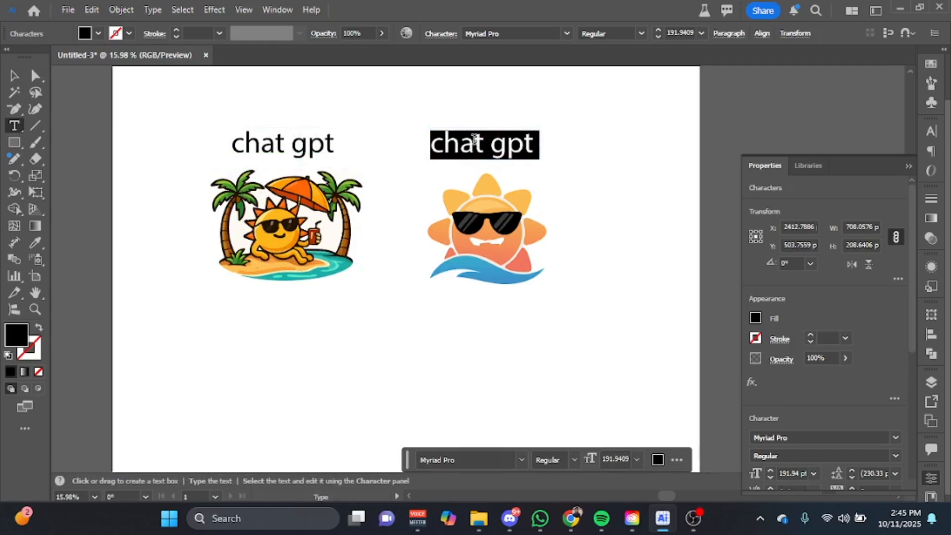
{"action": "type", "text": "ido"}
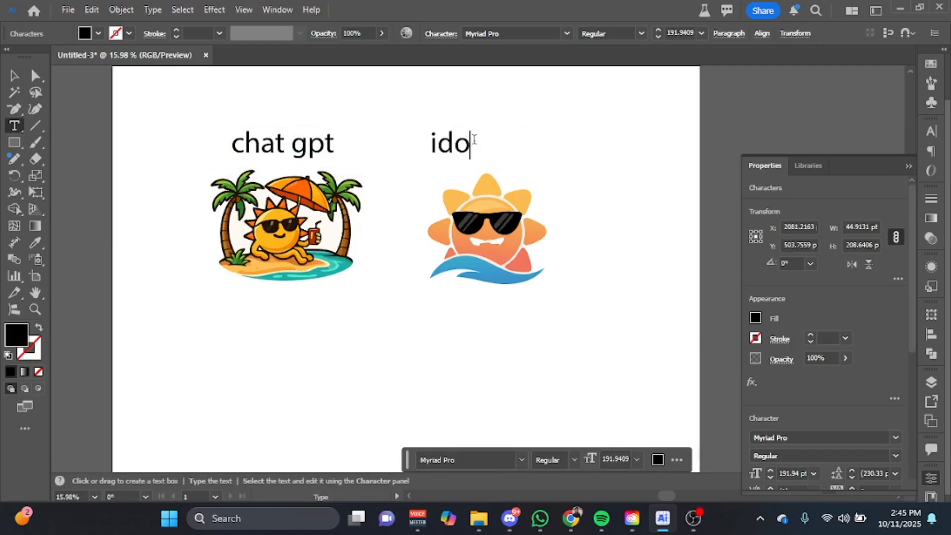
{"action": "type", "text": "gram"}
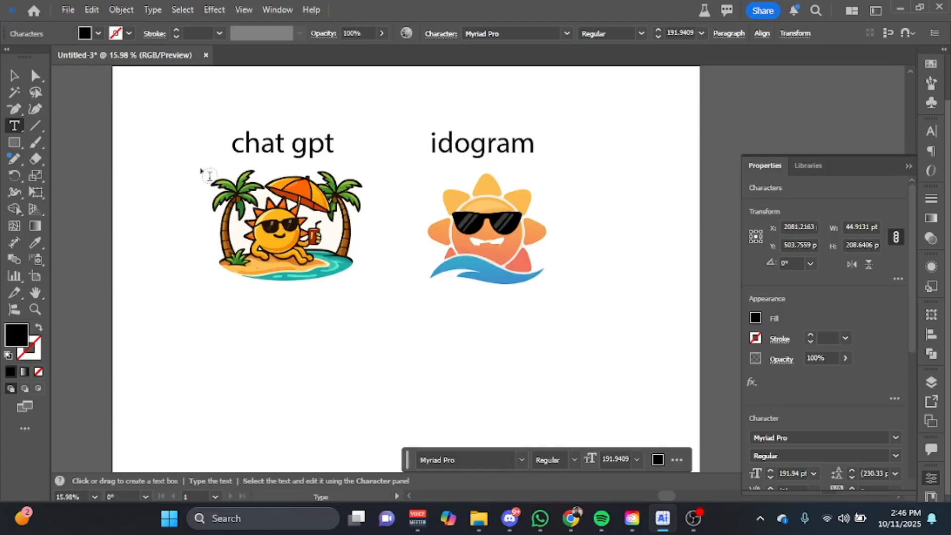
- Duplicate the sun-and-wave artwork and place the copy below the palm beach artwork
{"action": "left_click", "coordinate": [14, 76]}
{"action": "key", "text": "space"}
{"action": "left_click_drag", "start_coordinate": [535, 360], "coordinate": [558, 224]}
{"action": "left_click_drag", "start_coordinate": [523, 101], "coordinate": [294, 331]}
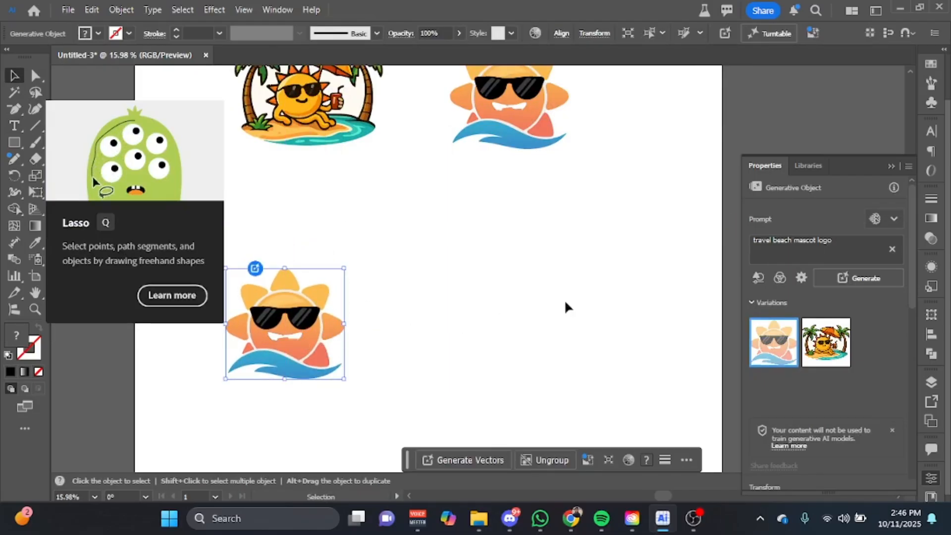
- Regenerate the lower copy with the Gemini 2.5 Flash Image model from the same prompt, then deselect it
{"action": "left_click", "coordinate": [895, 216]}
{"action": "left_click", "coordinate": [845, 406]}
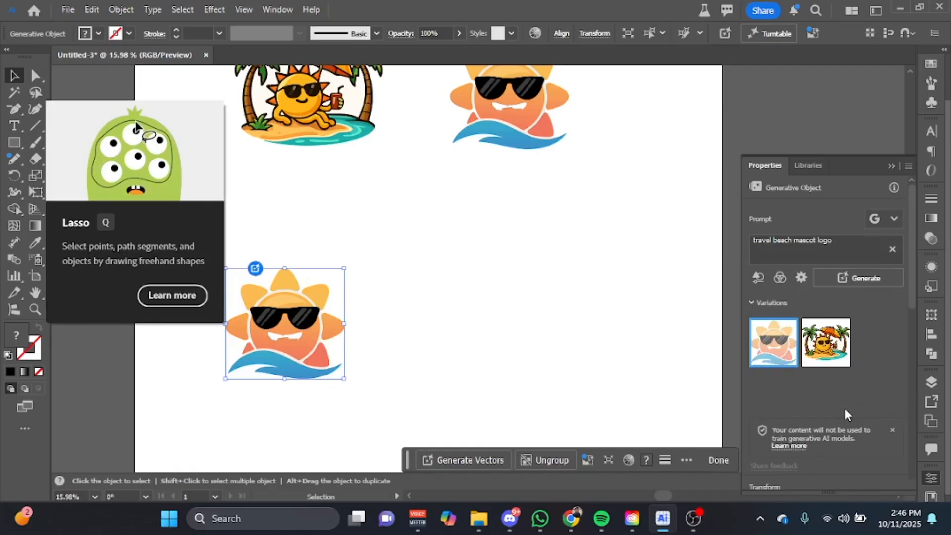
{"action": "left_click", "coordinate": [895, 216]}
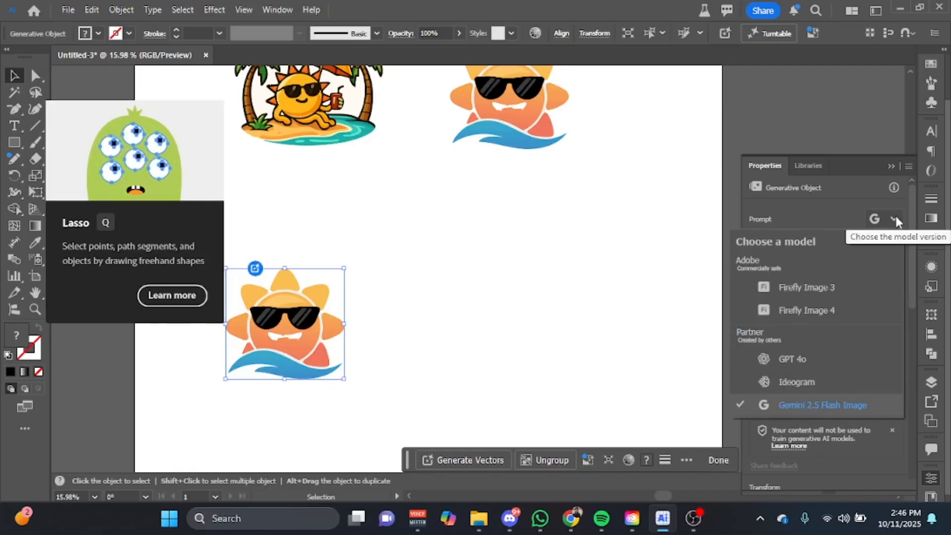
{"action": "left_click", "coordinate": [852, 194]}
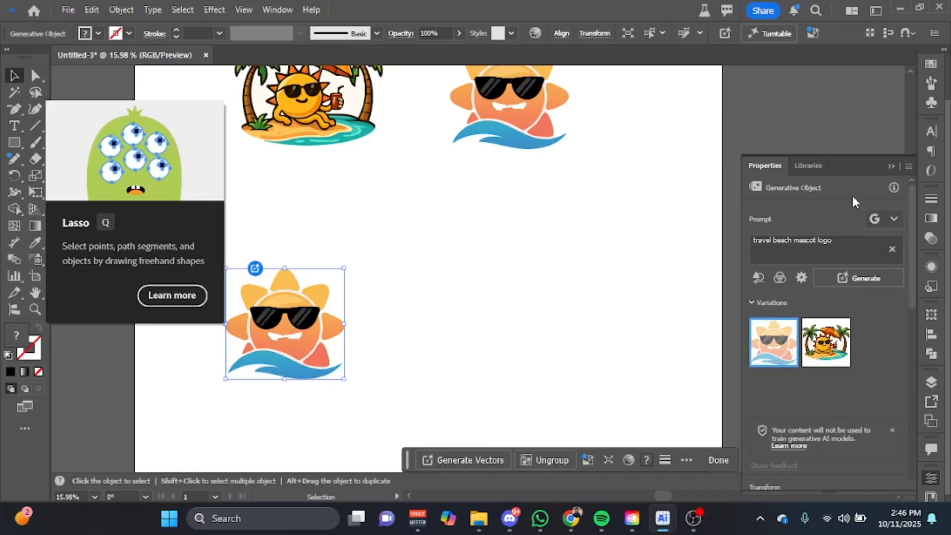
{"action": "left_click", "coordinate": [867, 279]}
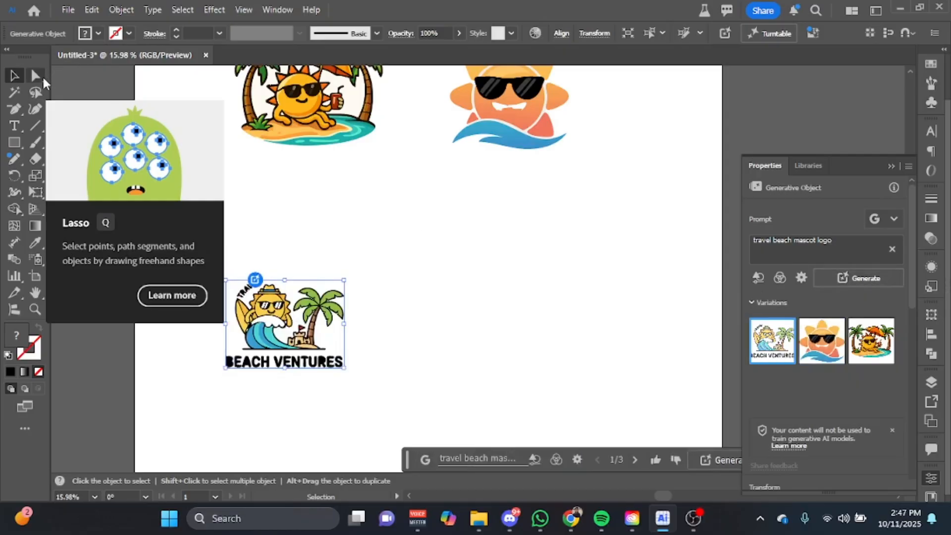
{"action": "left_click", "coordinate": [542, 393]}
- Delete the "BEACH VENTURES" lettering from the surfing sun artwork with the Direct Selection tool
{"action": "key", "text": "ctrl+space"}
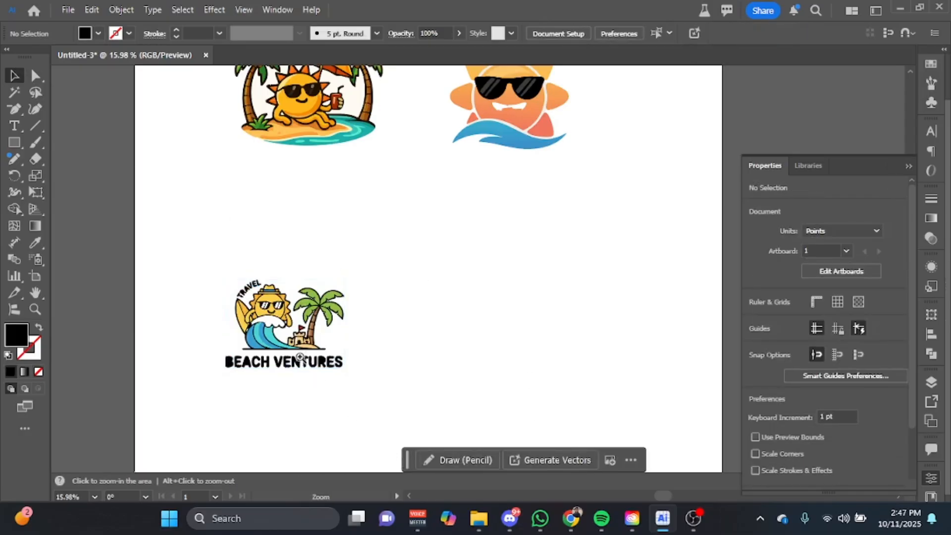
{"action": "left_click_drag", "start_coordinate": [301, 356], "coordinate": [533, 366]}
{"action": "left_click_drag", "start_coordinate": [414, 325], "coordinate": [548, 287]}
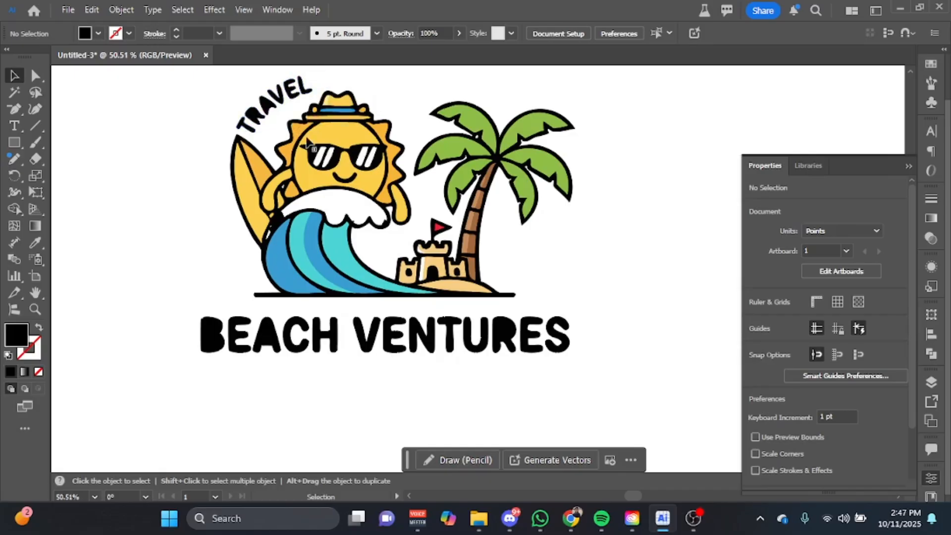
{"action": "key", "text": "a"}
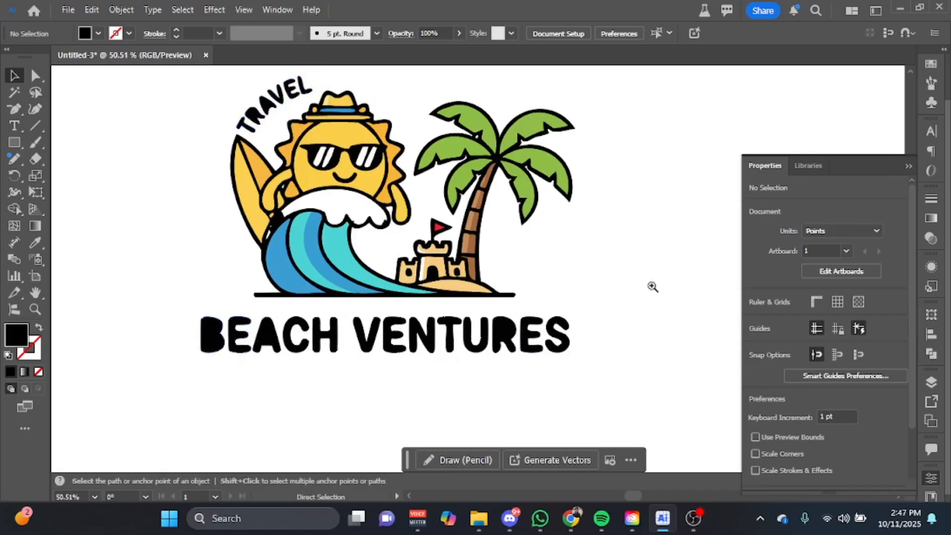
{"action": "left_click_drag", "start_coordinate": [181, 308], "coordinate": [638, 427]}
{"action": "key", "text": "Delete"}
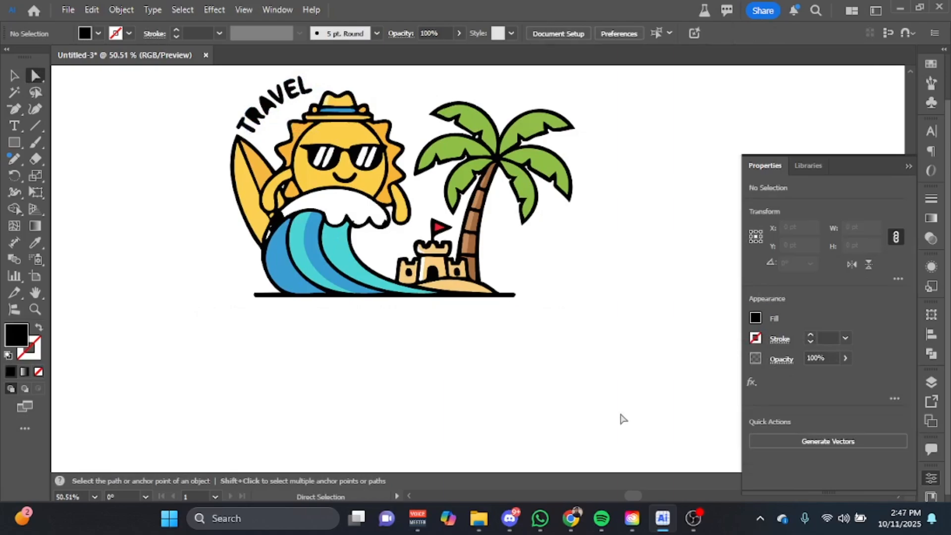
- Delete all the letters of the curved word "TRAVEL" above the surfboard
{"action": "left_click_drag", "start_coordinate": [216, 50], "coordinate": [287, 130]}
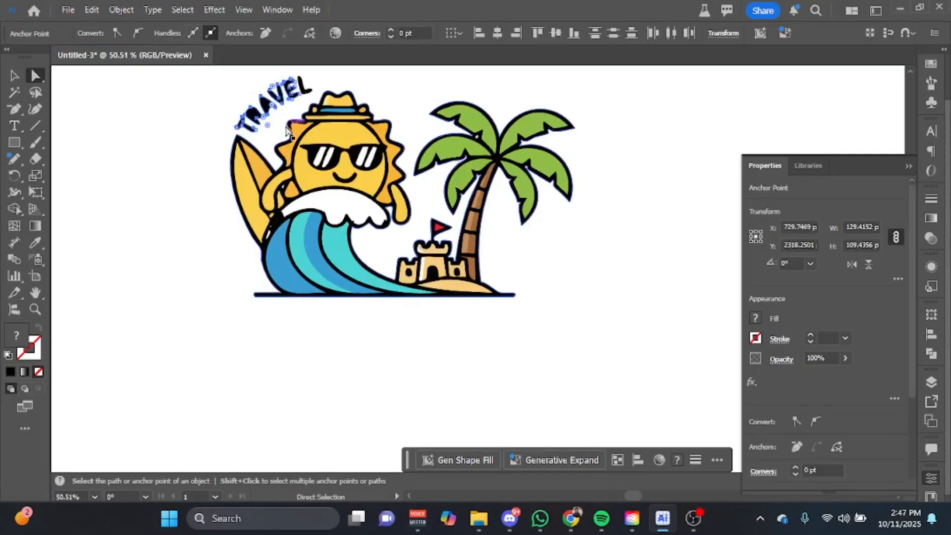
{"action": "key", "text": "Delete"}
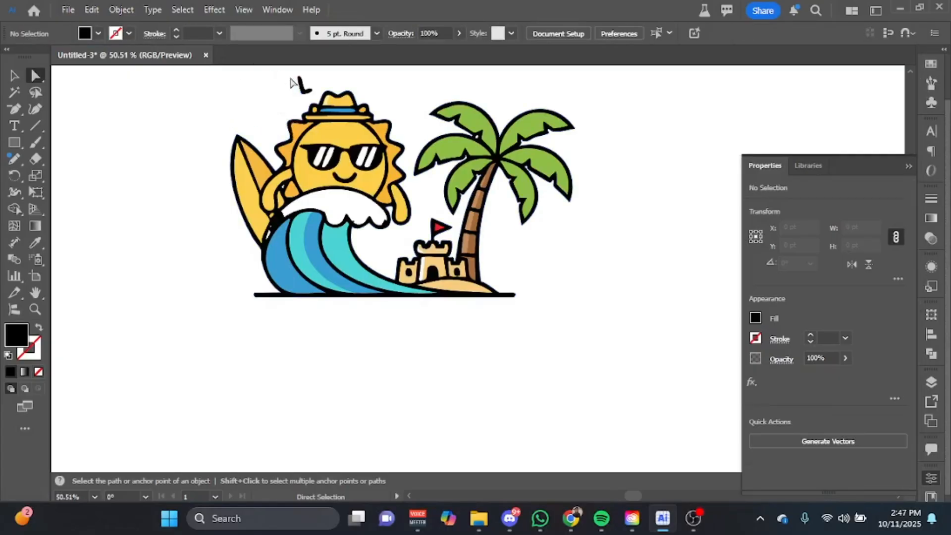
{"action": "left_click", "coordinate": [310, 92]}
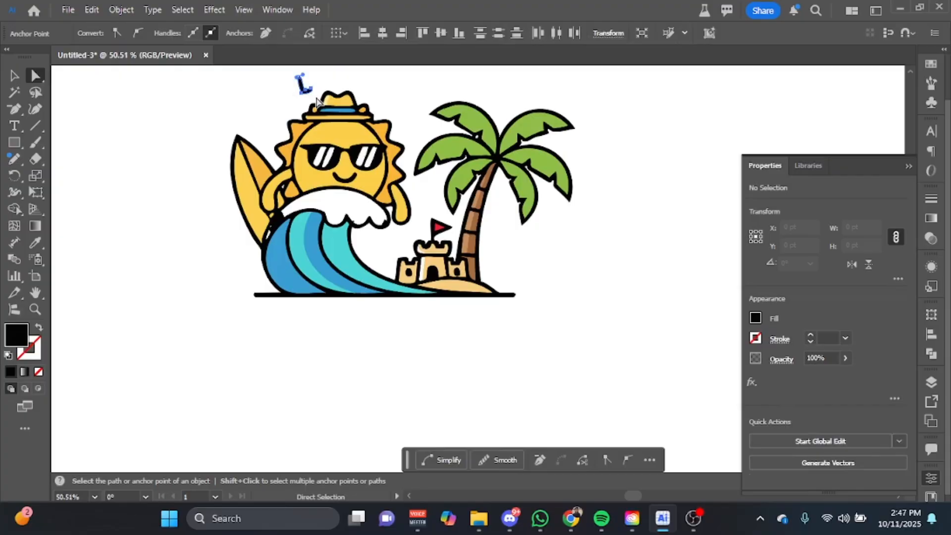
{"action": "key", "text": "Delete"}
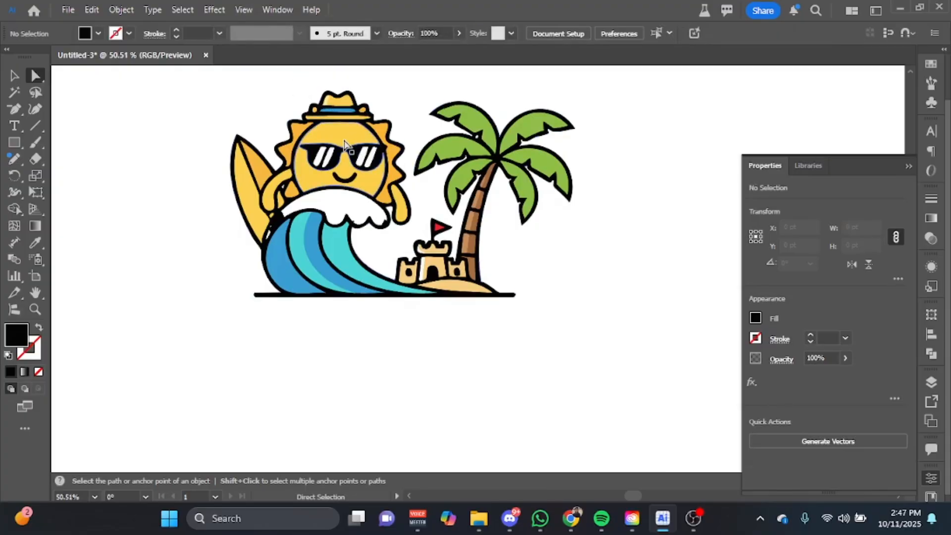
- Try moving the surfing sun's face, the turquoise wave and the dark outline as separate paths, undoing each move
{"action": "left_click_drag", "start_coordinate": [376, 151], "coordinate": [525, 214]}
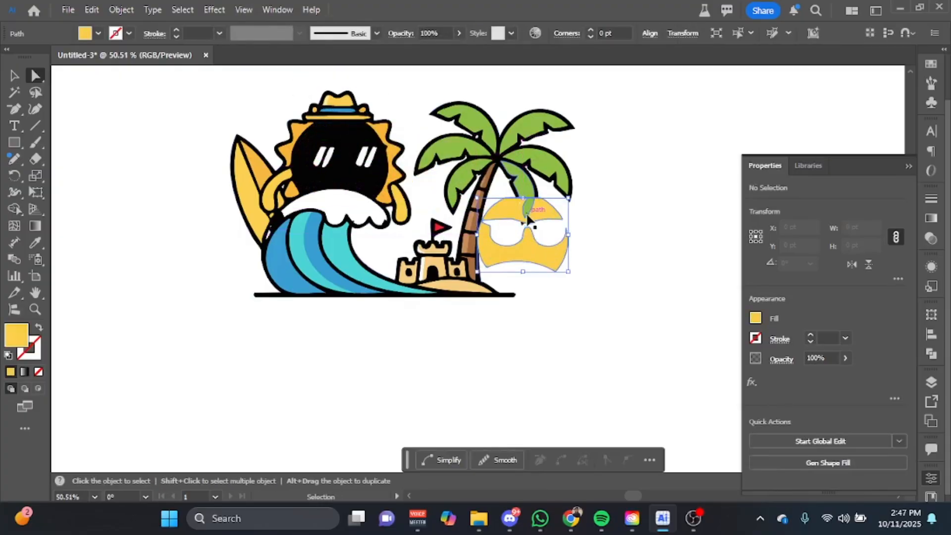
{"action": "key", "text": "ctrl+z"}
{"action": "left_click", "coordinate": [384, 323]}
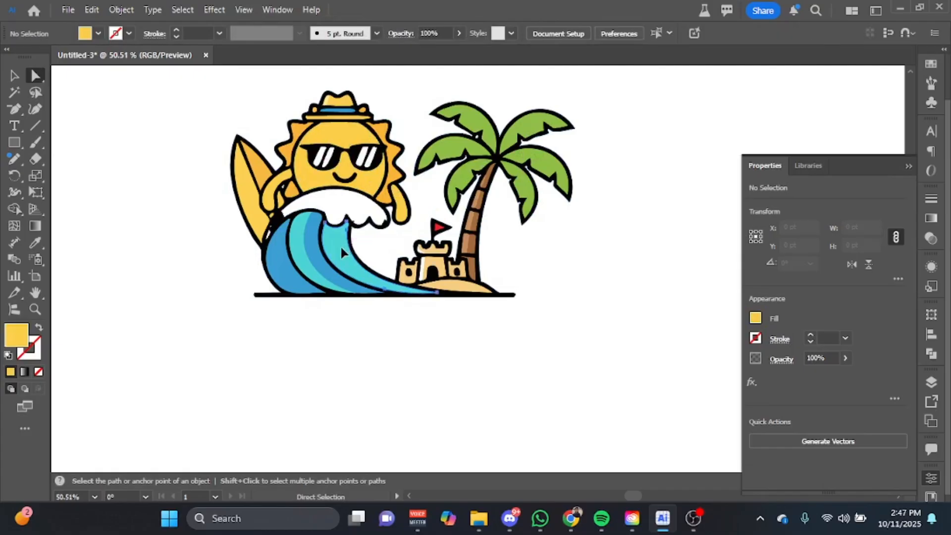
{"action": "left_click_drag", "start_coordinate": [336, 249], "coordinate": [597, 350]}
{"action": "key", "text": "ctrl+z"}
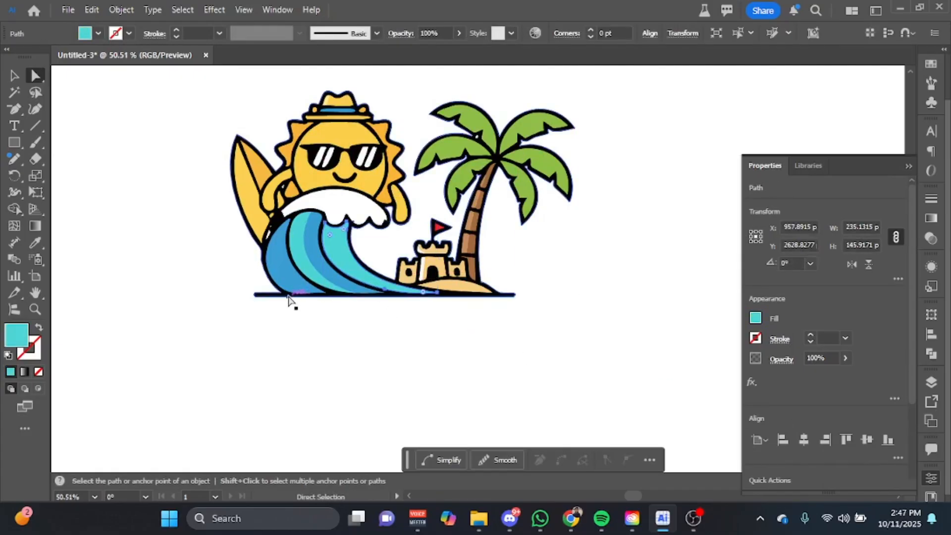
{"action": "left_click_drag", "start_coordinate": [287, 297], "coordinate": [436, 293]}
{"action": "key", "text": "ctrl+z"}
{"action": "left_click", "coordinate": [602, 350]}
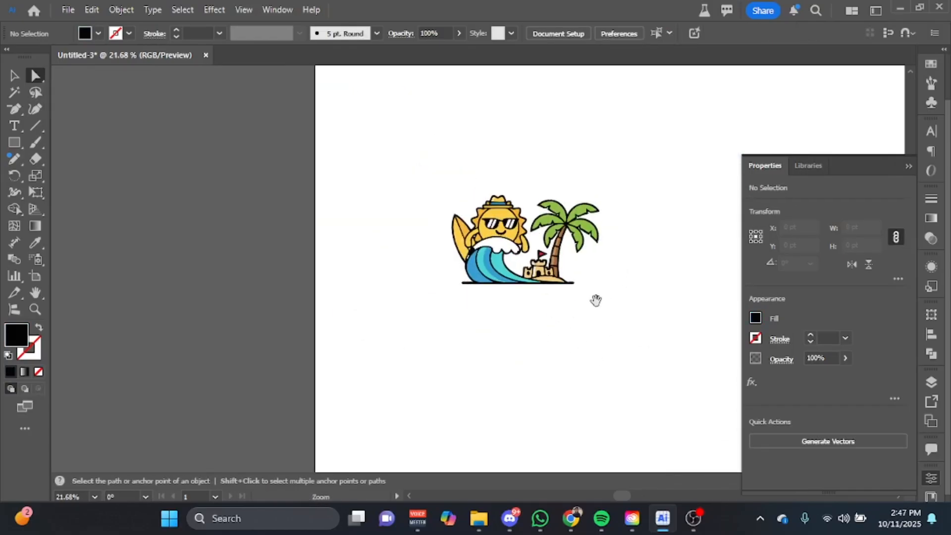
- Duplicate the "idogram" label and place the copy above the surfing sun artwork
{"action": "left_click_drag", "start_coordinate": [599, 303], "coordinate": [429, 317]}
{"action": "left_click_drag", "start_coordinate": [580, 289], "coordinate": [497, 304]}
{"action": "left_click_drag", "start_coordinate": [562, 260], "coordinate": [526, 319]}
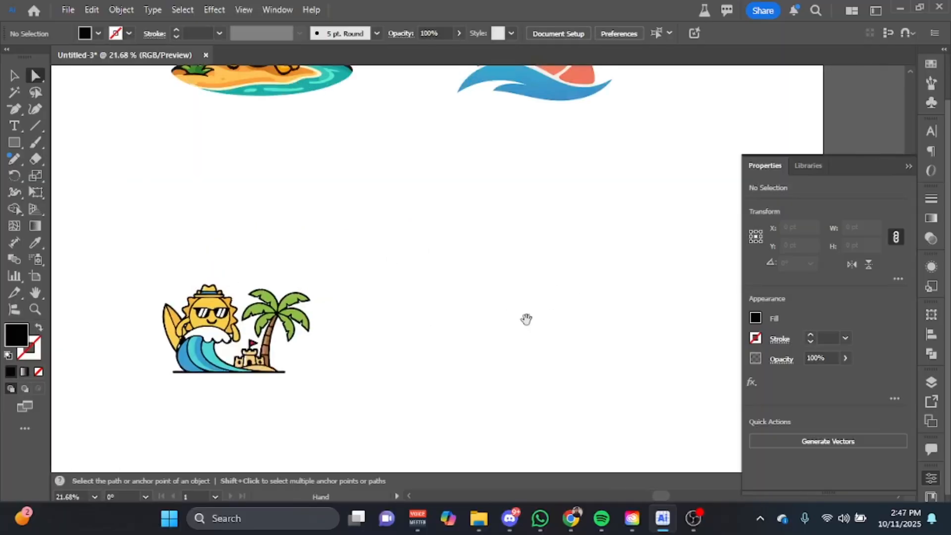
{"action": "left_click_drag", "start_coordinate": [498, 246], "coordinate": [611, 285]}
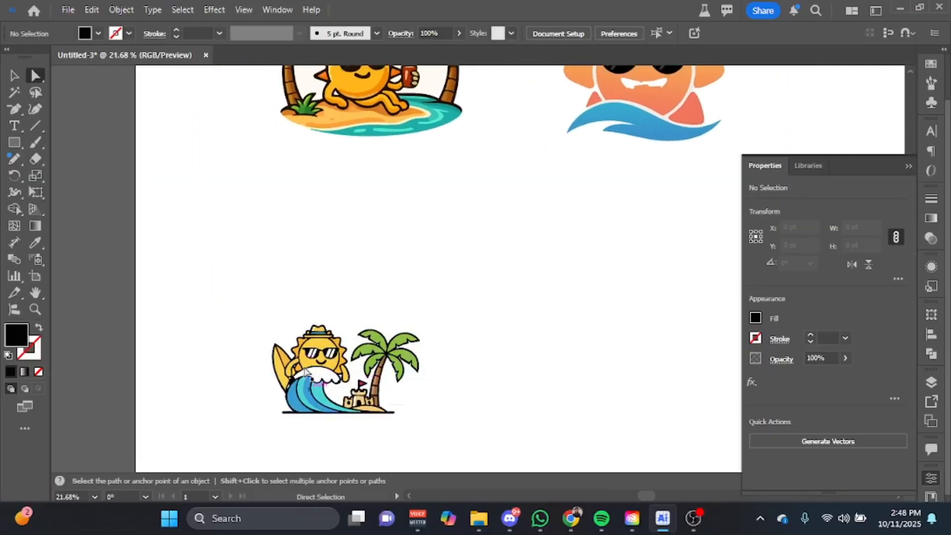
{"action": "left_click_drag", "start_coordinate": [509, 239], "coordinate": [525, 263]}
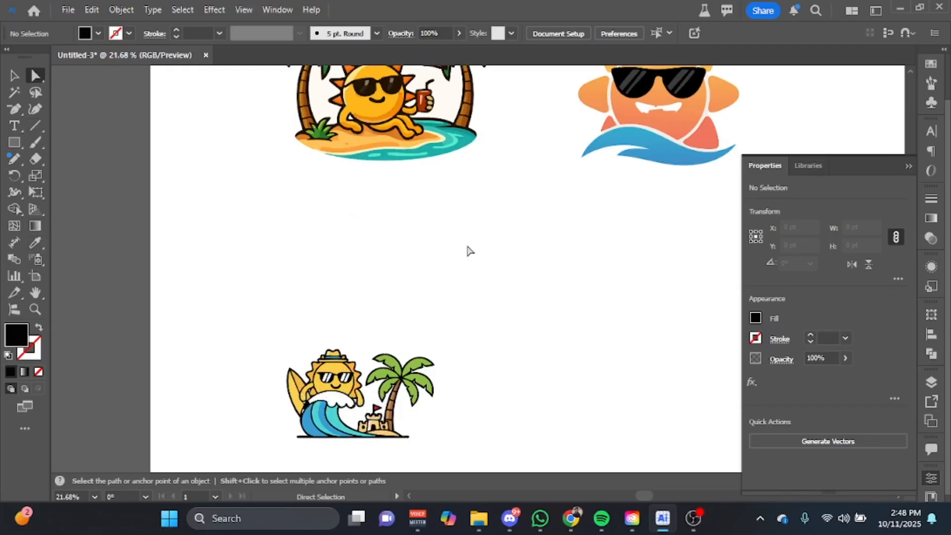
{"action": "key", "text": "ctrl+space"}
{"action": "left_click", "coordinate": [556, 256], "text": "alt"}
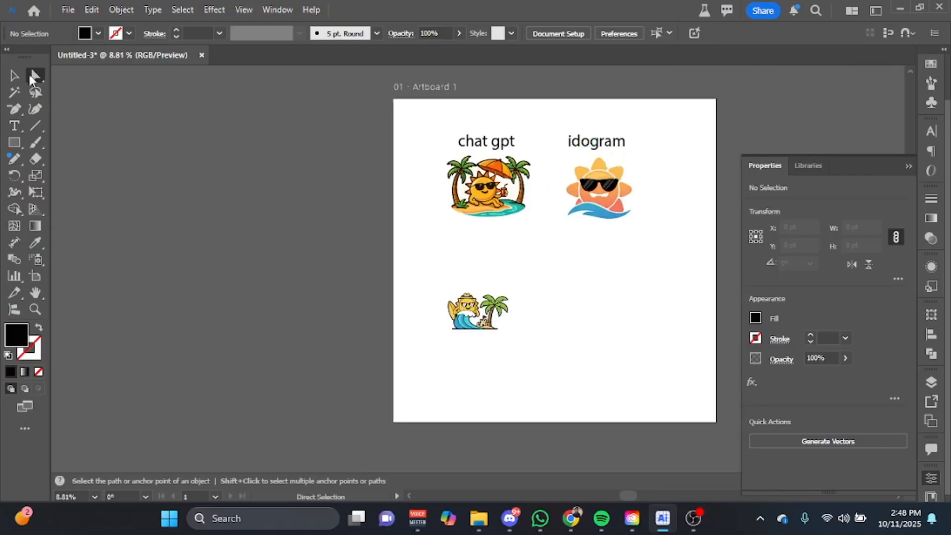
{"action": "left_click", "coordinate": [14, 75]}
{"action": "left_click_drag", "start_coordinate": [599, 146], "coordinate": [471, 280]}
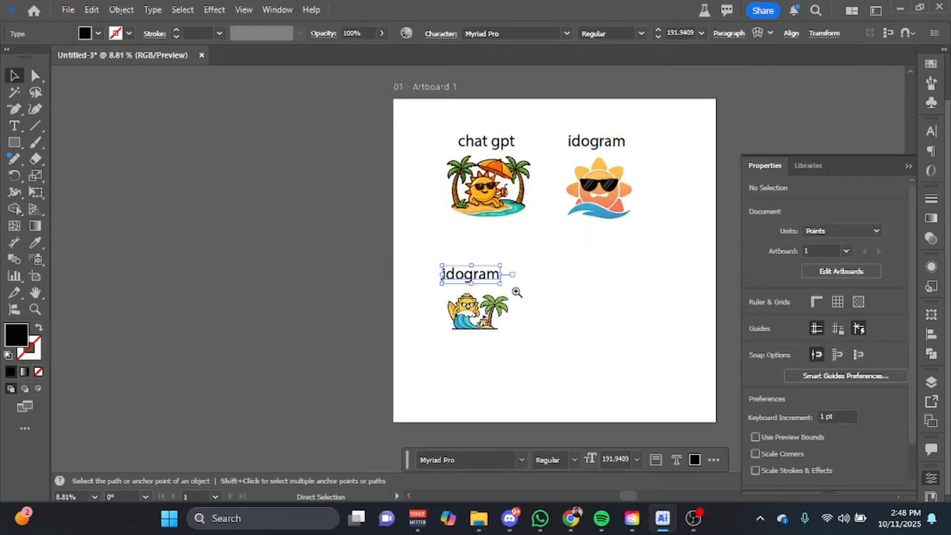
- Check which AI model is chosen for the surfing sun artwork
{"action": "key", "text": "ctrl+equal"}
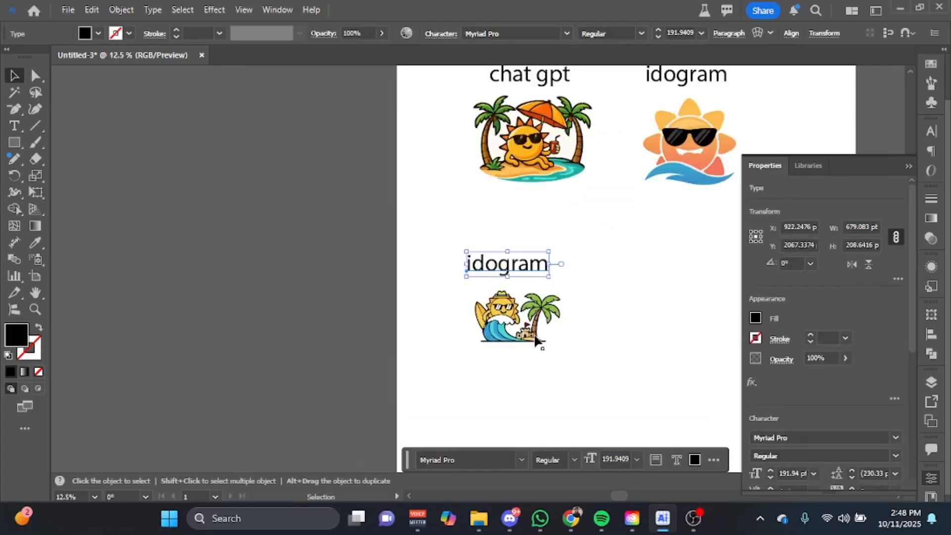
{"action": "left_click", "coordinate": [511, 337]}
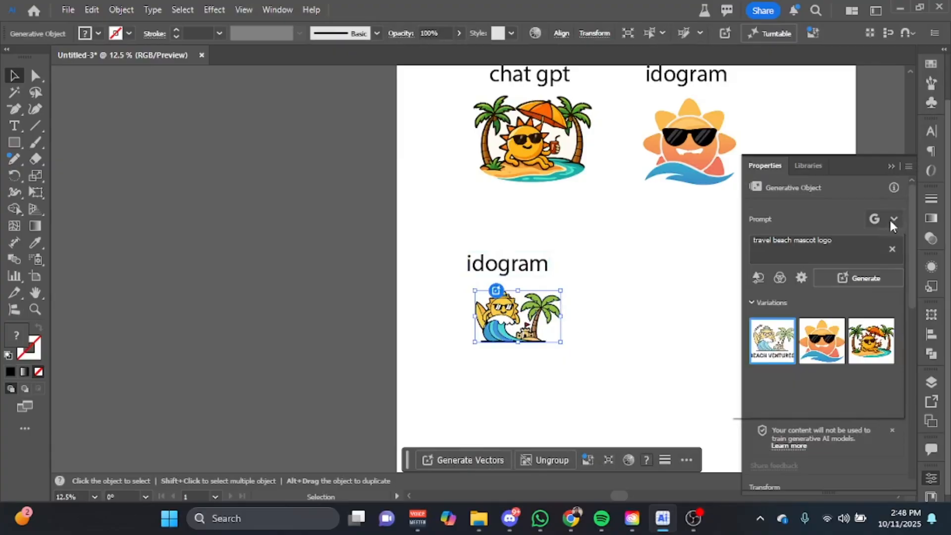
{"action": "left_click", "coordinate": [892, 220]}
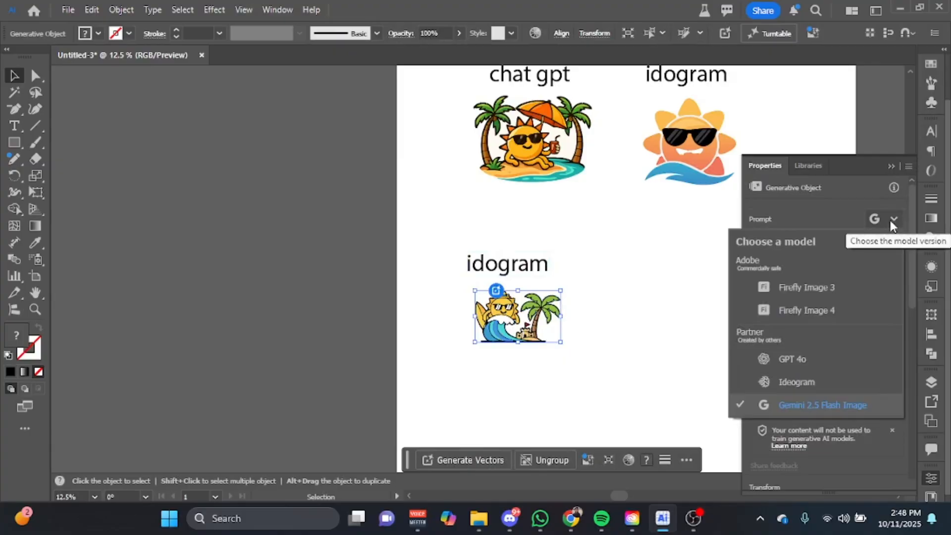
{"action": "left_click", "coordinate": [625, 263]}
- Select the whole text of the label above the surfing sun artwork and collapse the object properties
{"action": "double_click", "coordinate": [506, 267]}
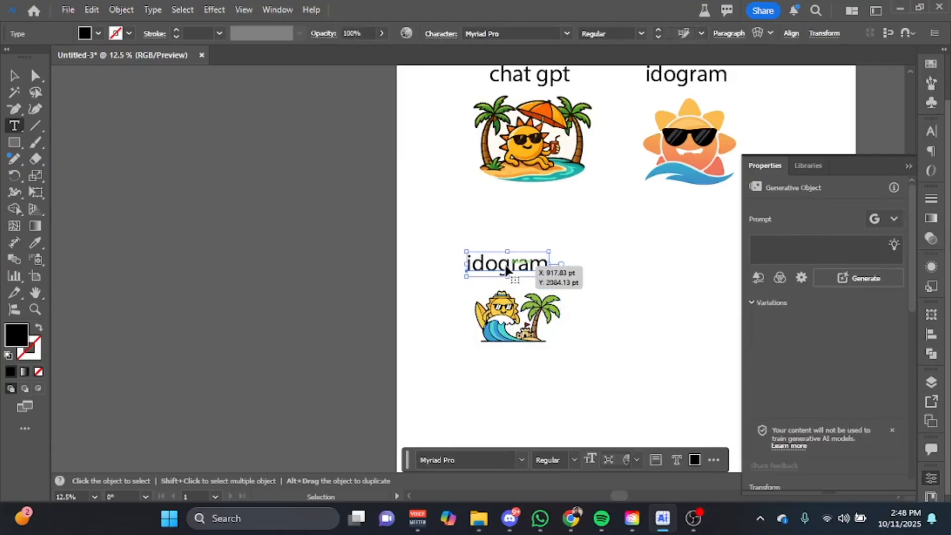
{"action": "left_click", "coordinate": [511, 265]}
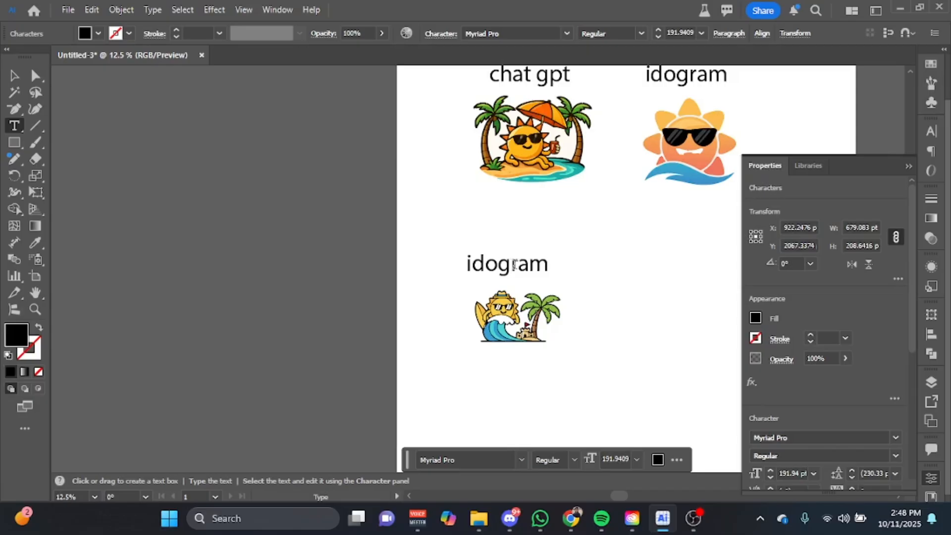
{"action": "double_click", "coordinate": [549, 265]}
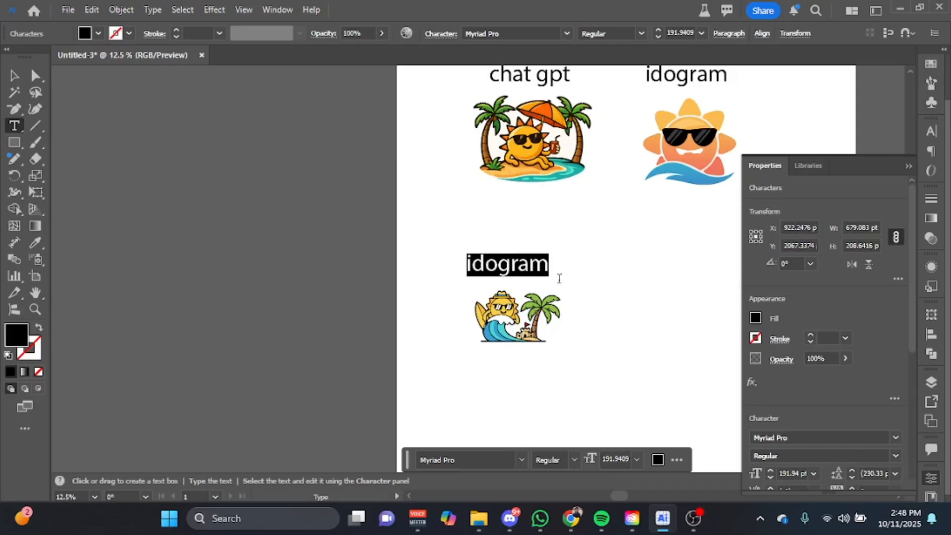
{"action": "left_click", "coordinate": [909, 166]}
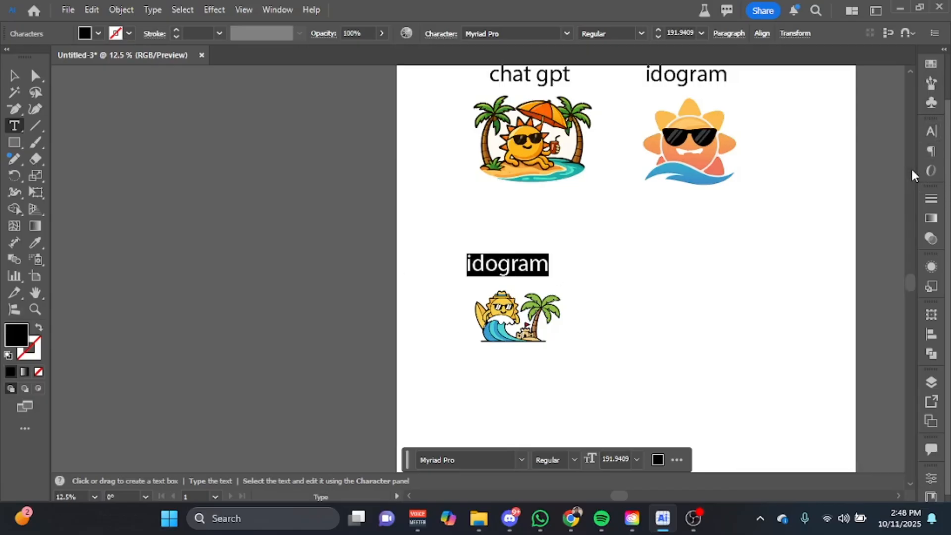
- Select the surfing sun artwork and examine its list of available AI models
{"action": "left_click", "coordinate": [15, 75]}
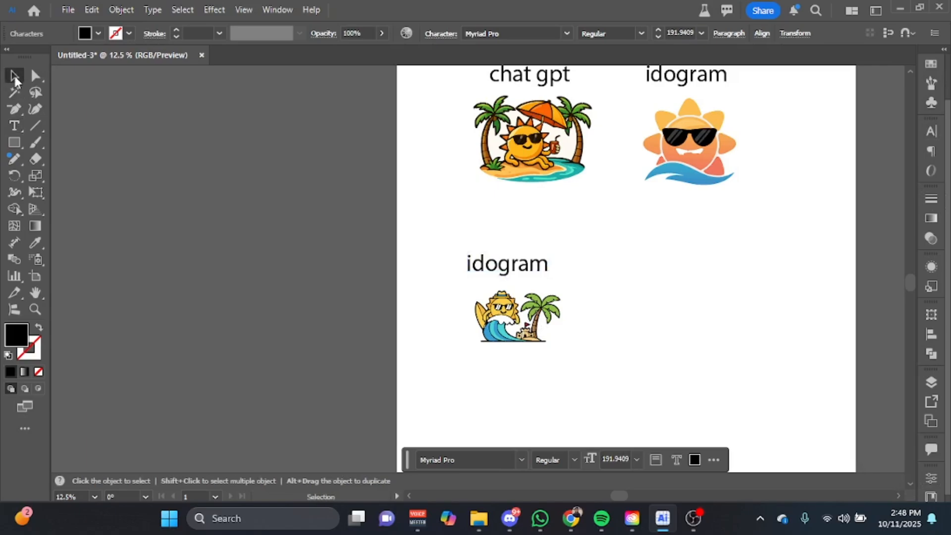
{"action": "left_click", "coordinate": [513, 327]}
{"action": "left_click", "coordinate": [500, 330]}
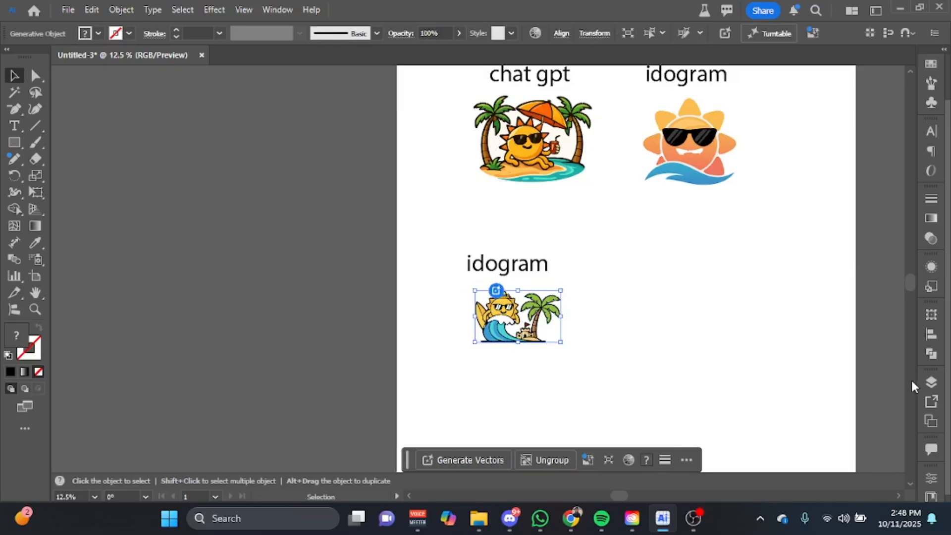
{"action": "left_click", "coordinate": [931, 477]}
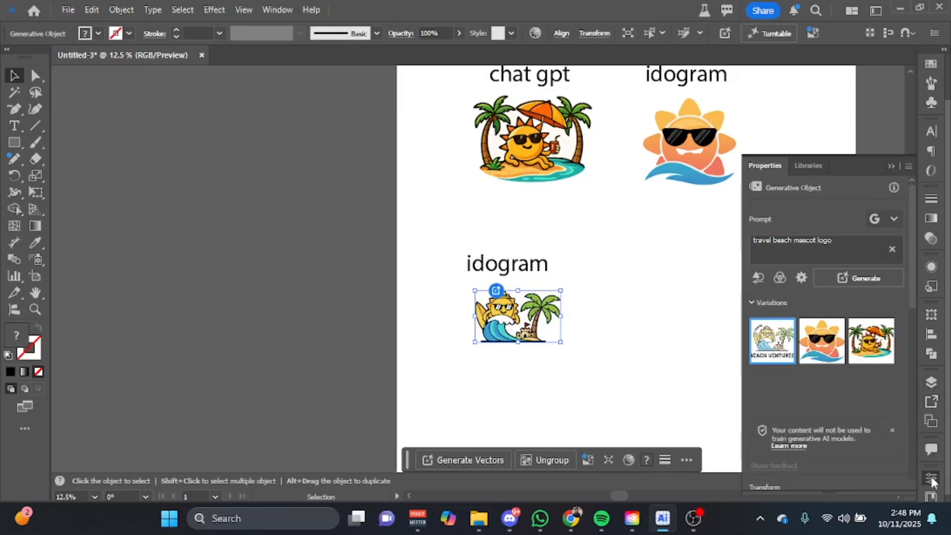
{"action": "left_click", "coordinate": [893, 220]}
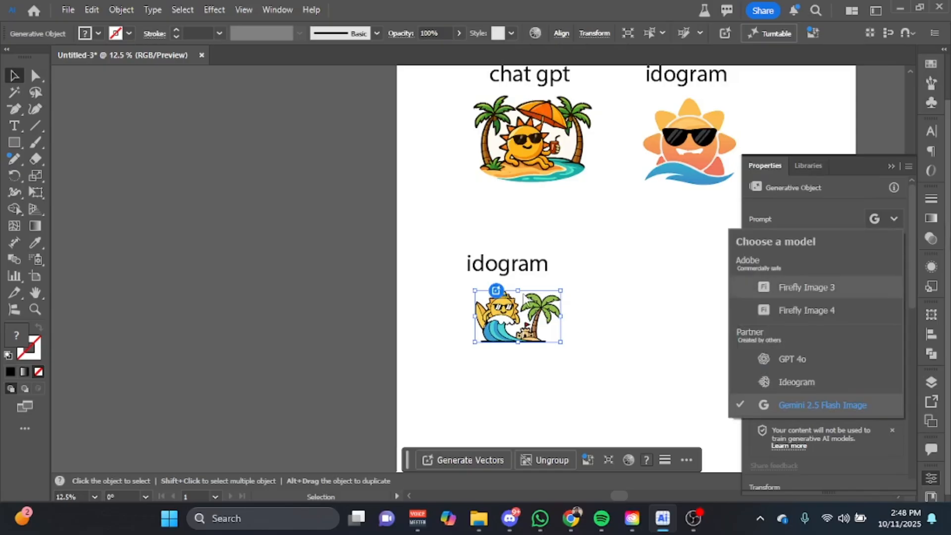
- Replace the text of the label above the surfing sun artwork with "gemini"
{"action": "key", "text": "t"}
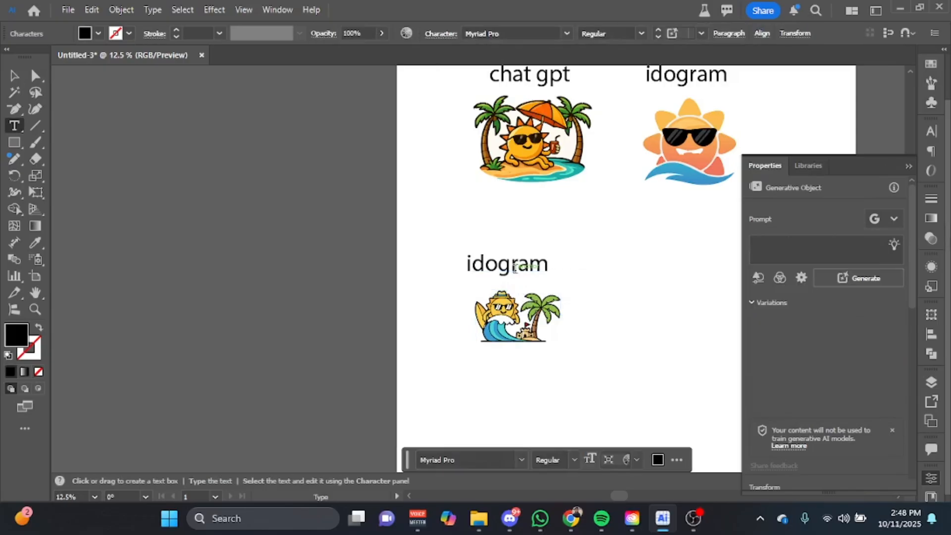
{"action": "left_click", "coordinate": [515, 269]}
{"action": "double_click", "coordinate": [518, 270]}
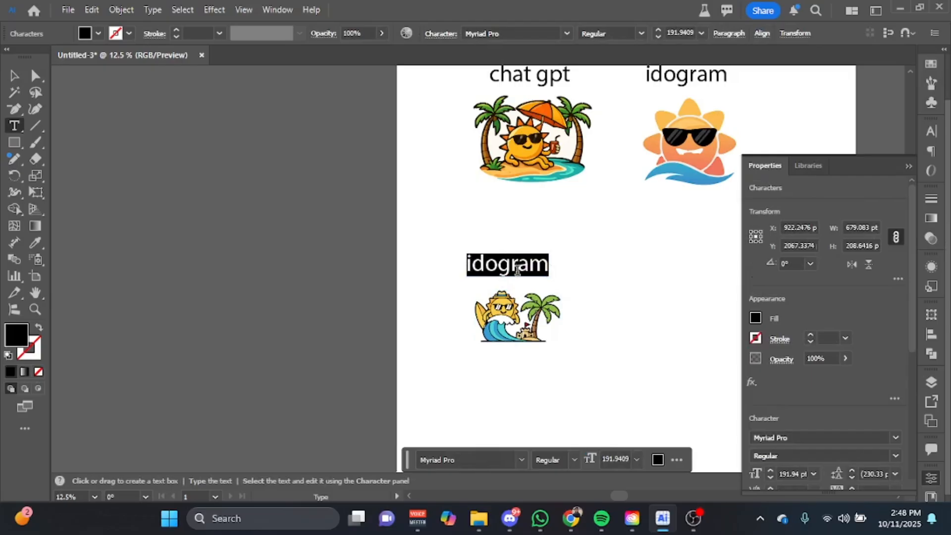
{"action": "type", "text": "gemin"}
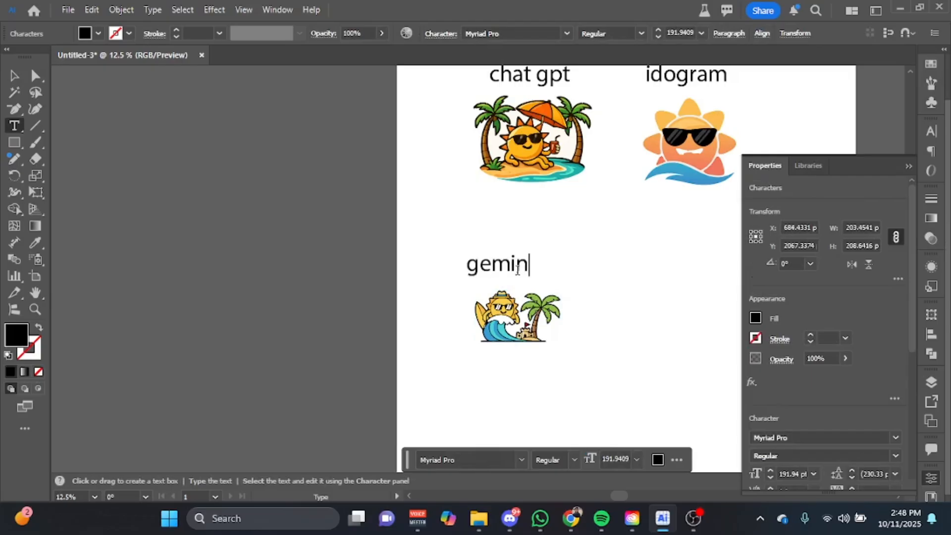
{"action": "type", "text": "i"}
{"action": "key", "text": "Escape"}
{"action": "left_click", "coordinate": [573, 249]}
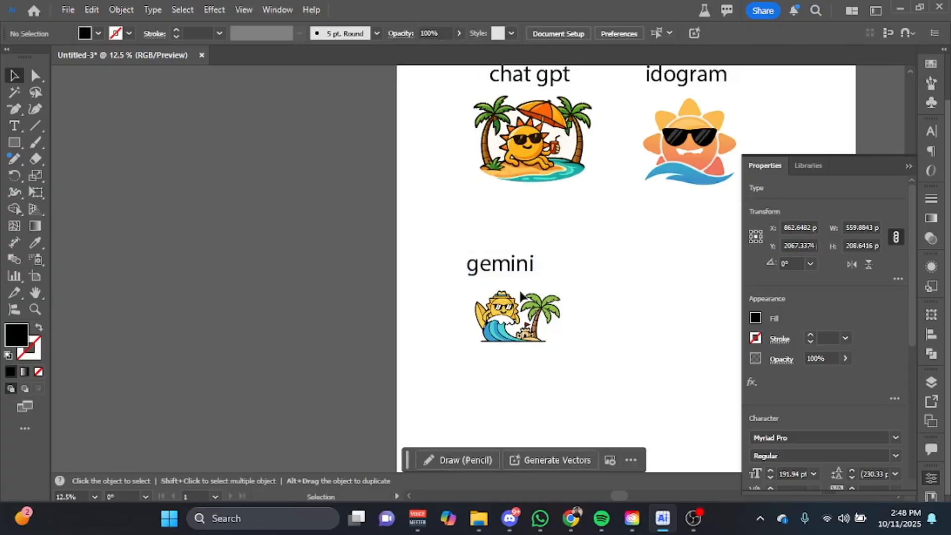
- Move the "gemini" label closer to the surfing sun artwork and enlarge that artwork beneath it
{"action": "left_click_drag", "start_coordinate": [504, 266], "coordinate": [518, 272]}
{"action": "left_click", "coordinate": [637, 273]}
{"action": "key", "text": "ctrl+space"}
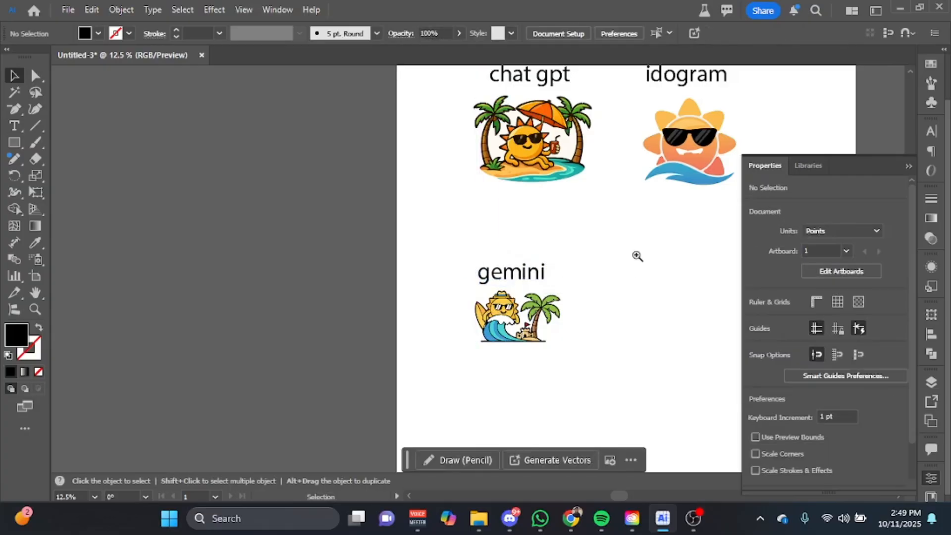
{"action": "left_click", "coordinate": [637, 255]}
{"action": "left_click_drag", "start_coordinate": [637, 255], "coordinate": [574, 258]}
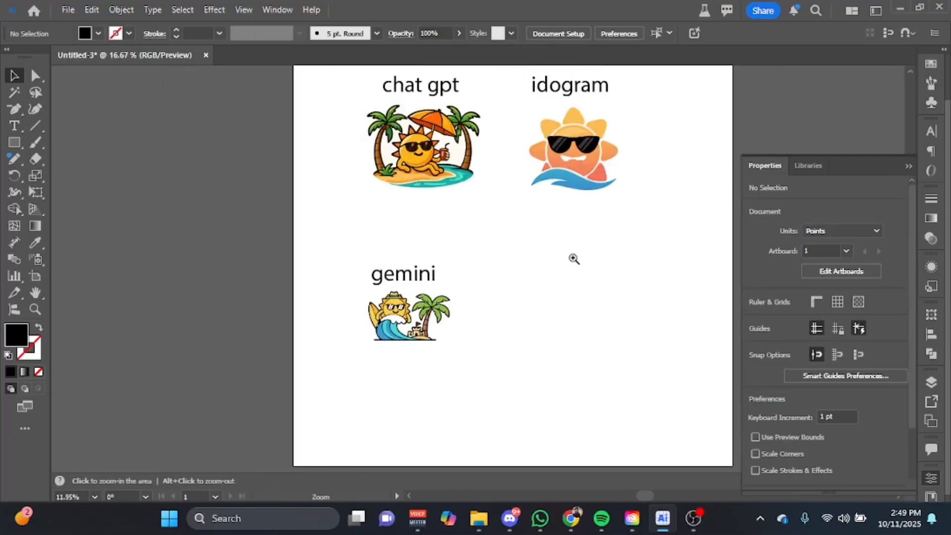
{"action": "left_click", "coordinate": [409, 341]}
{"action": "left_click_drag", "start_coordinate": [410, 341], "coordinate": [418, 369]}
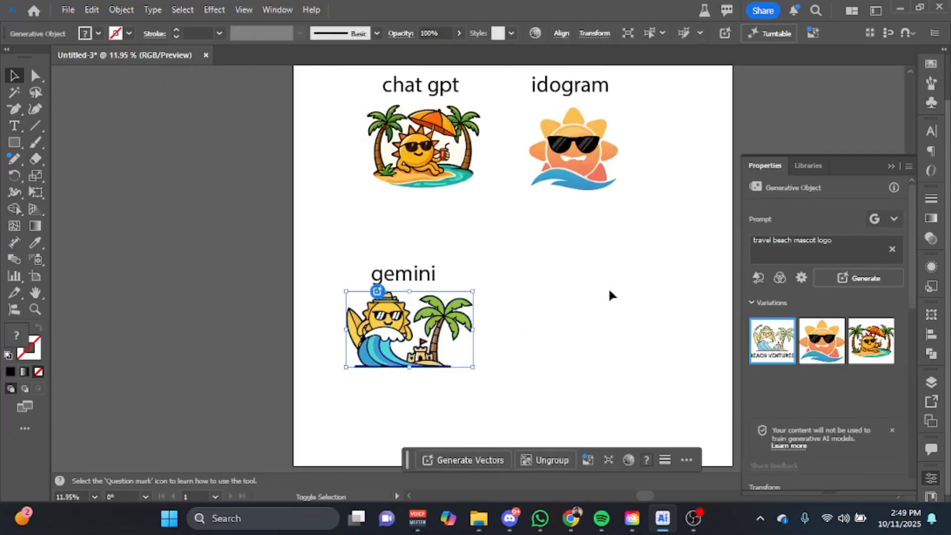
- Enlarge the sun and wave artwork under the "idogram" label slightly
{"action": "left_click", "coordinate": [567, 201]}
{"action": "left_click", "coordinate": [574, 121]}
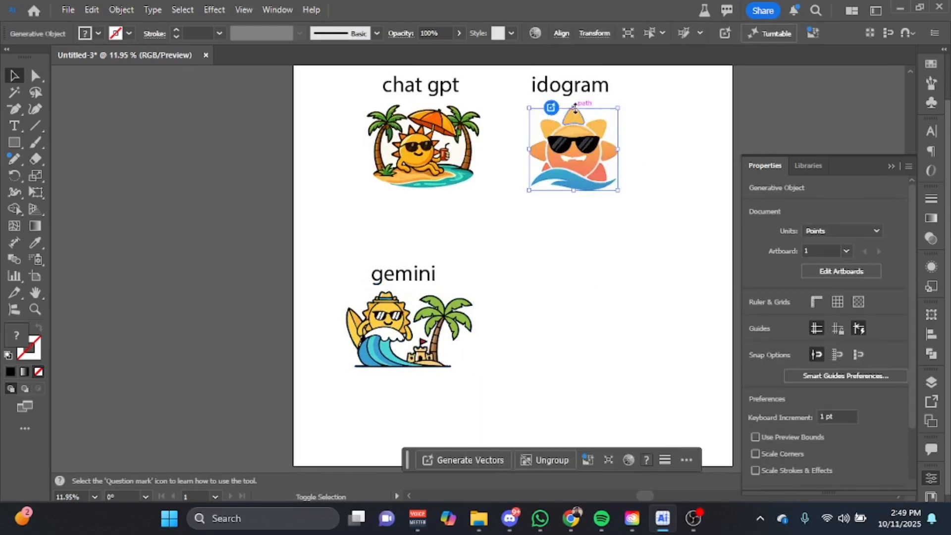
{"action": "left_click", "coordinate": [586, 259]}
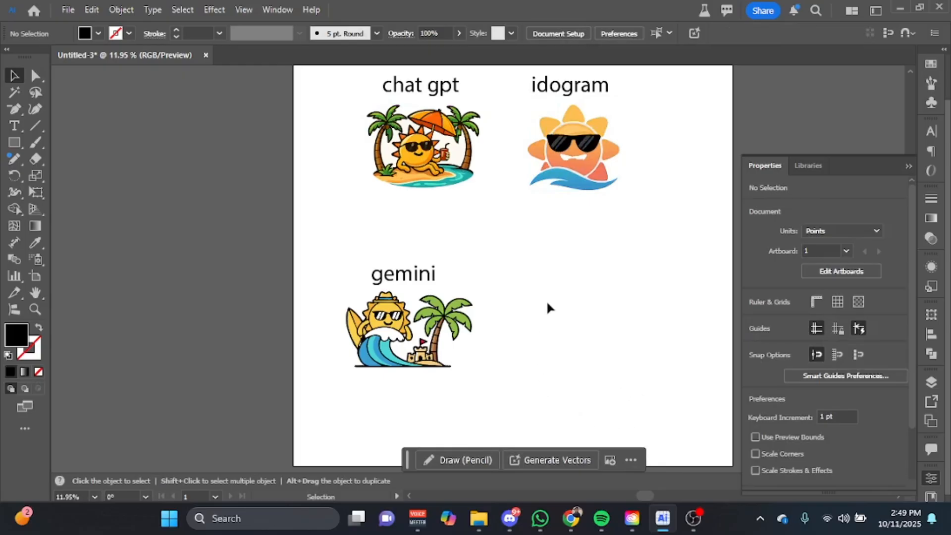
{"action": "left_click_drag", "start_coordinate": [575, 308], "coordinate": [476, 330]}
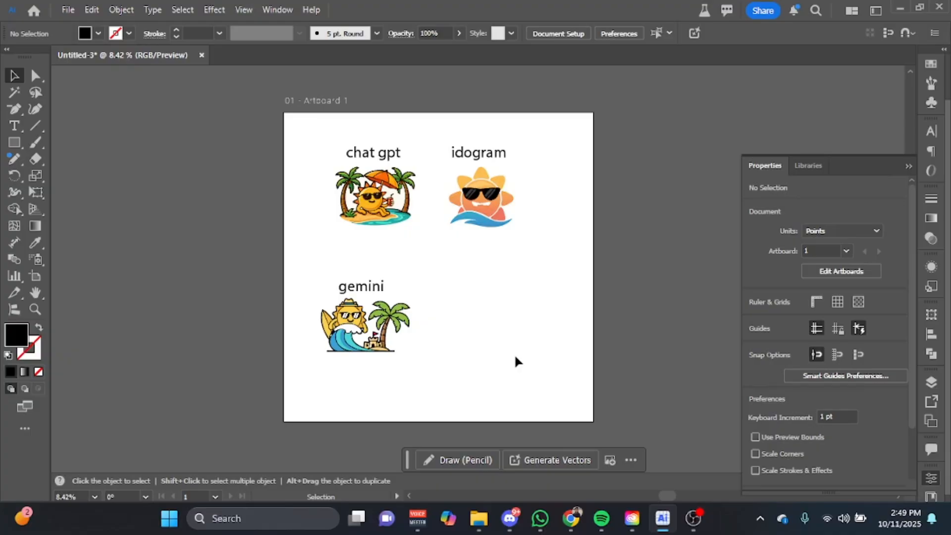
{"action": "left_click", "coordinate": [354, 331]}
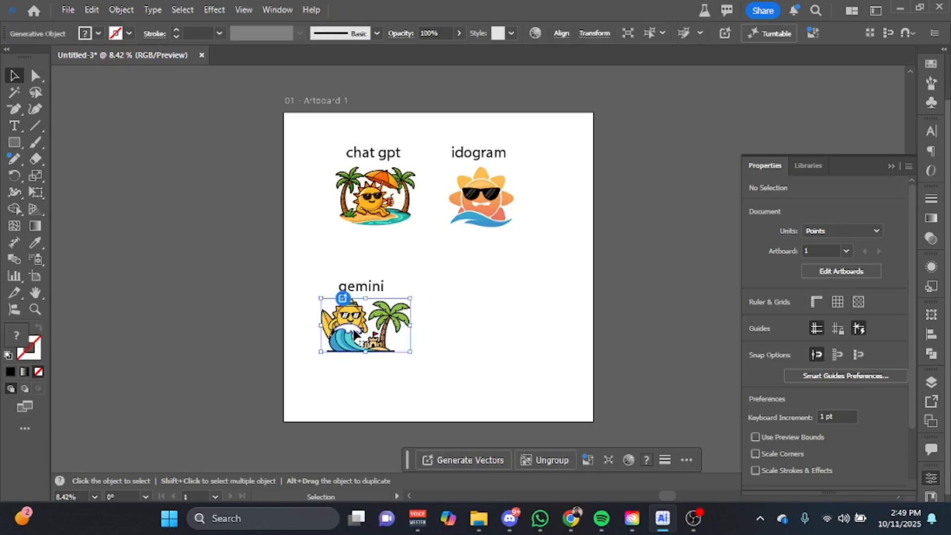
{"action": "left_click_drag", "start_coordinate": [353, 334], "coordinate": [493, 339]}
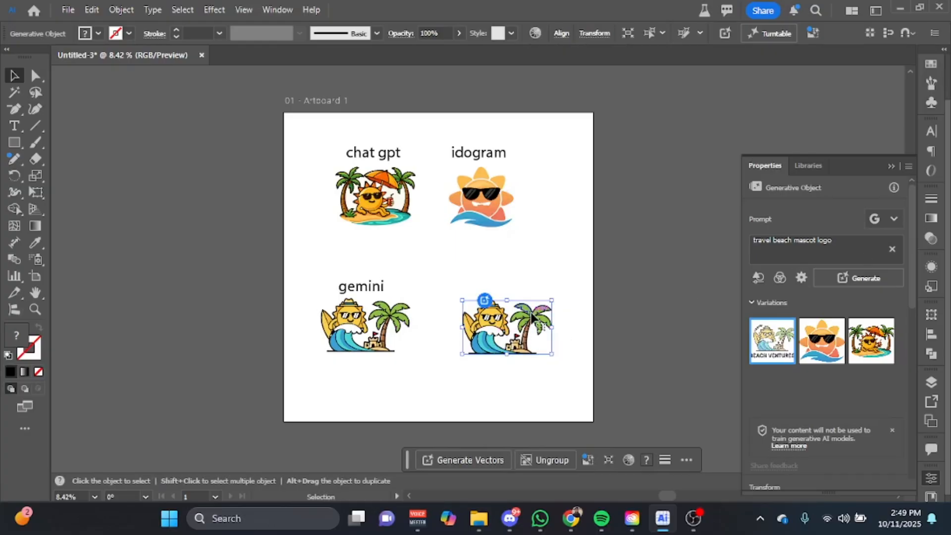
{"action": "key", "text": "Delete"}
{"action": "left_click", "coordinate": [531, 317]}
- Draw a black rectangle about 1045 by 1265 pt beside the gemini artwork and shift it slightly toward the artwork
{"action": "key", "text": "m"}
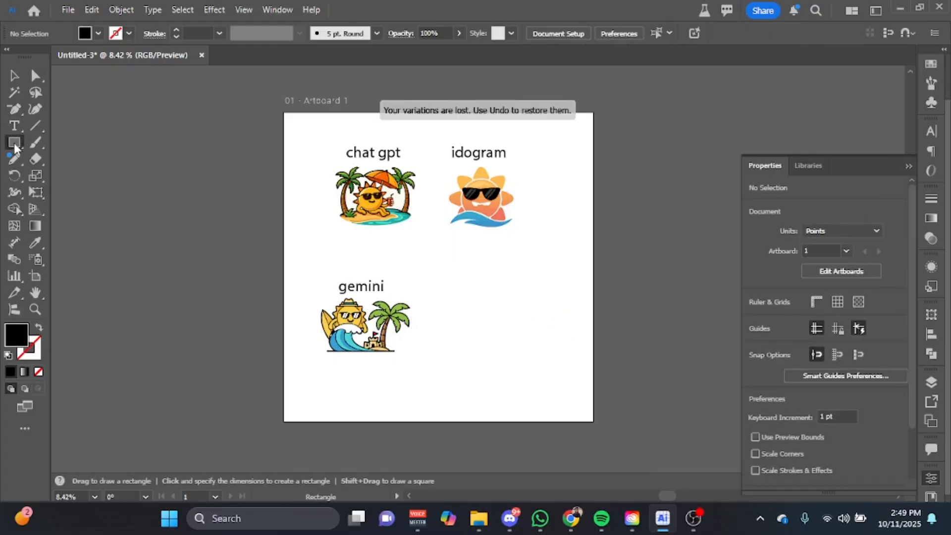
{"action": "left_click_drag", "start_coordinate": [462, 286], "coordinate": [547, 390]}
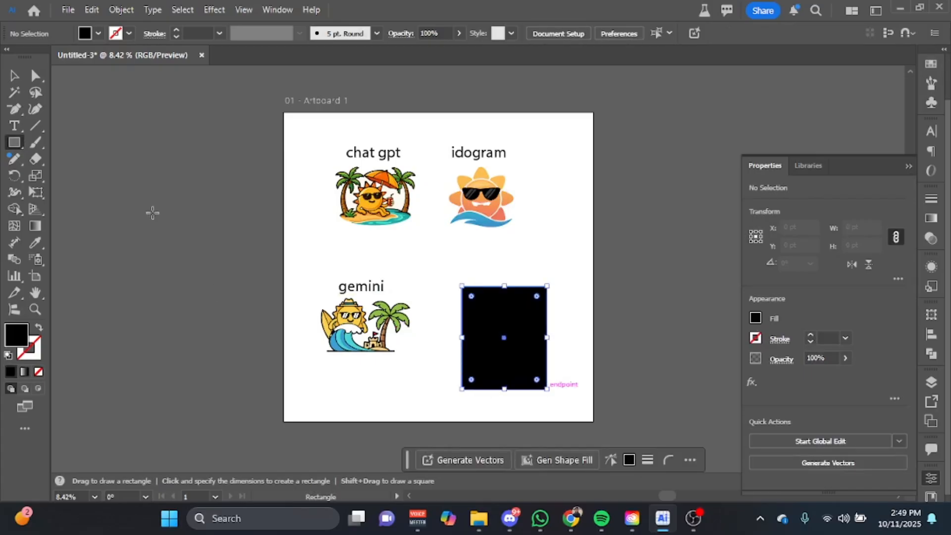
{"action": "key", "text": "v"}
{"action": "scroll", "coordinate": [514, 334], "scroll_direction": "up", "scroll_amount": 5}
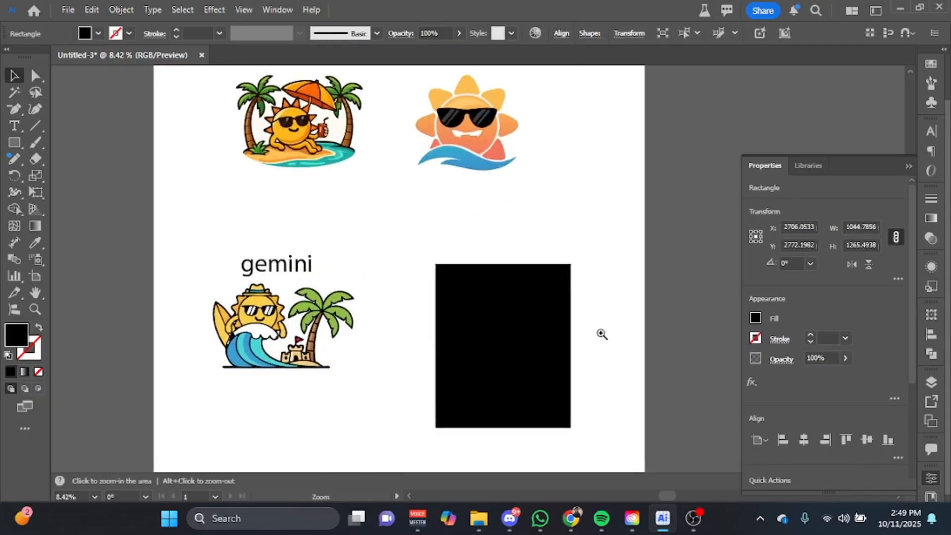
{"action": "left_click_drag", "start_coordinate": [476, 253], "coordinate": [468, 233]}
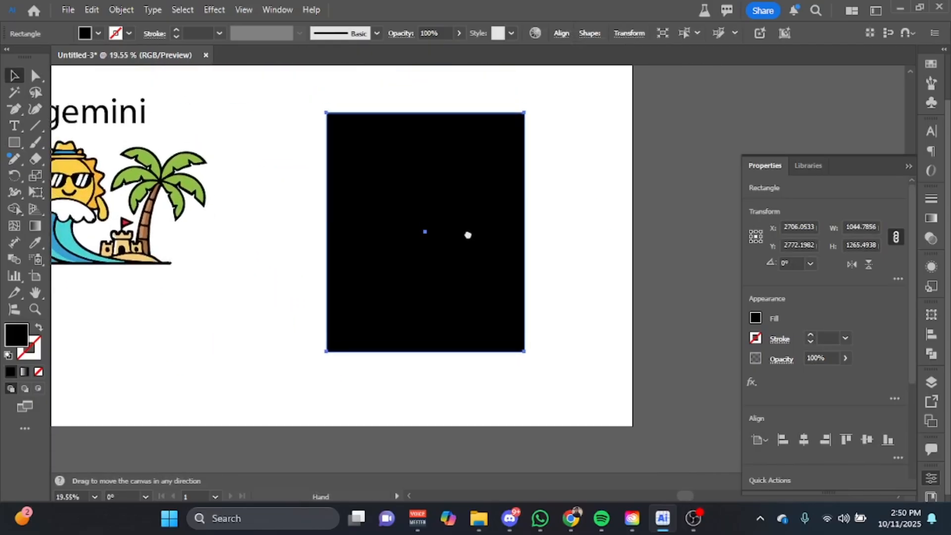
{"action": "left_click_drag", "start_coordinate": [471, 270], "coordinate": [457, 255]}
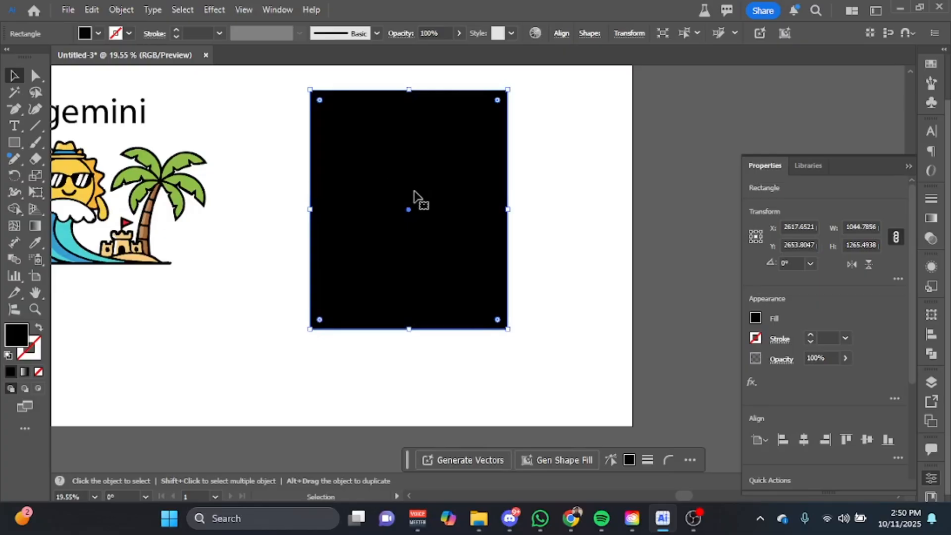
- Start a vector generation prompt for the rectangle with "travel" and extend it with the suggestion "summer vacation active lifestyle concept"
{"action": "left_click", "coordinate": [479, 460]}
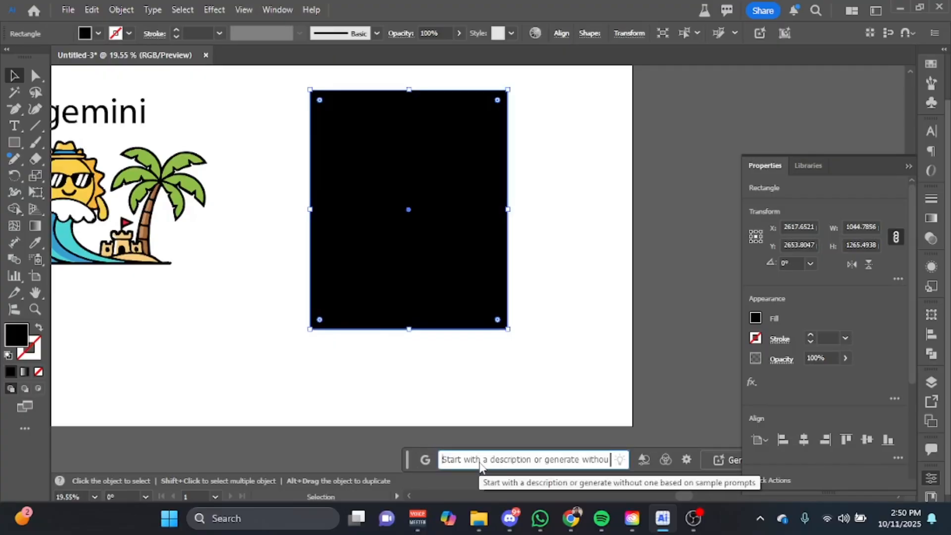
{"action": "type", "text": "tra"}
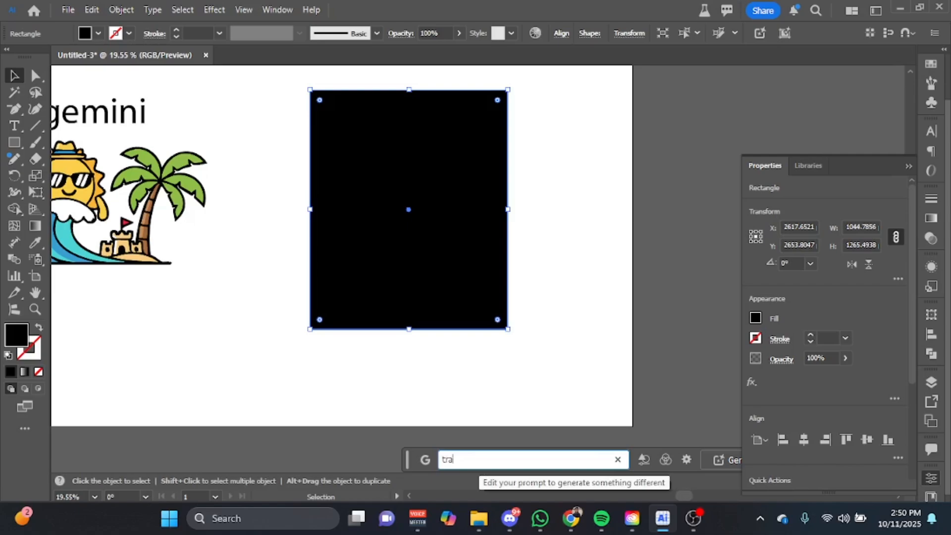
{"action": "type", "text": "vel"}
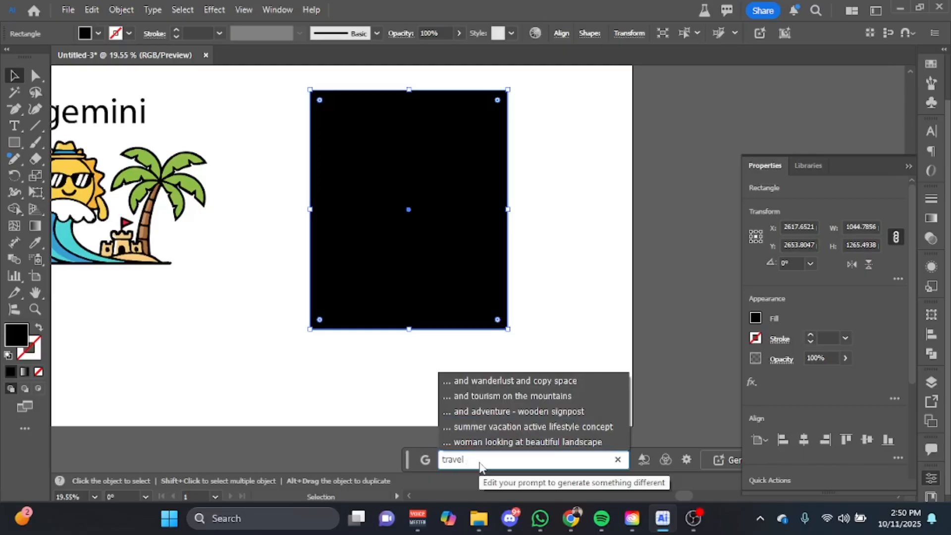
{"action": "left_click", "coordinate": [528, 433]}
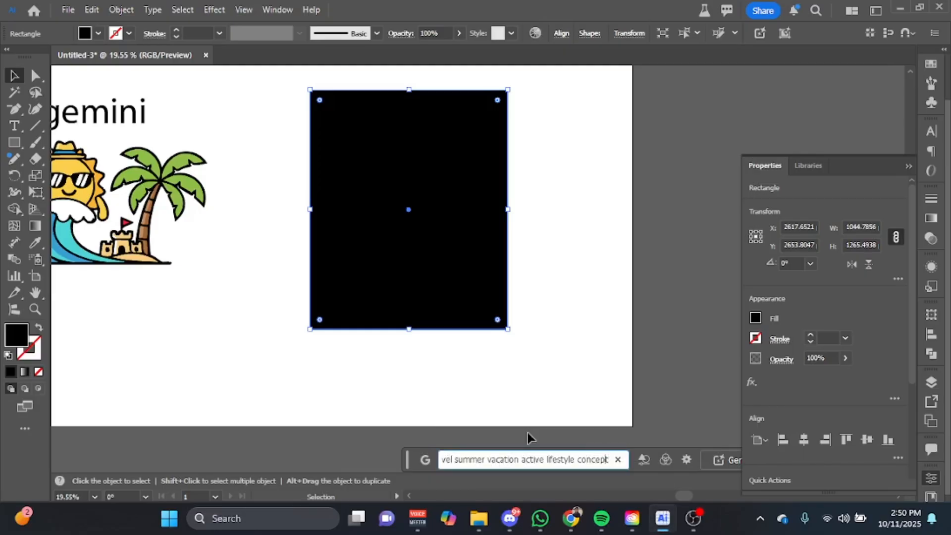
- Insert "tshirt" after the word "travel" in the generation prompt
{"action": "key", "text": "Left"}
{"action": "key", "text": "Left"}
{"action": "key", "text": "Left"}
{"action": "key", "text": "Left"}
{"action": "key", "text": "Left"}
{"action": "key", "text": "Left"}
{"action": "key", "text": "Left"}
{"action": "key", "text": "Left"}
{"action": "key", "text": "Left"}
{"action": "key", "text": "Left"}
{"action": "key", "text": "Left"}
{"action": "key", "text": "Left"}
{"action": "key", "text": "Left"}
{"action": "key", "text": "Left"}
{"action": "key", "text": "Left"}
{"action": "key", "text": "Left"}
{"action": "key", "text": "Left"}
{"action": "key", "text": "Left"}
{"action": "key", "text": "Left"}
{"action": "key", "text": "Left"}
{"action": "key", "text": "Left"}
{"action": "key", "text": "Left"}
{"action": "key", "text": "Left"}
{"action": "key", "text": "Left"}
{"action": "key", "text": "Left"}
{"action": "key", "text": "Left"}
{"action": "key", "text": "Left"}
{"action": "key", "text": "Left"}
{"action": "key", "text": "Left"}
{"action": "key", "text": "Left"}
{"action": "key", "text": "Left"}
{"action": "key", "text": "Left"}
{"action": "key", "text": "Left"}
{"action": "key", "text": "Left"}
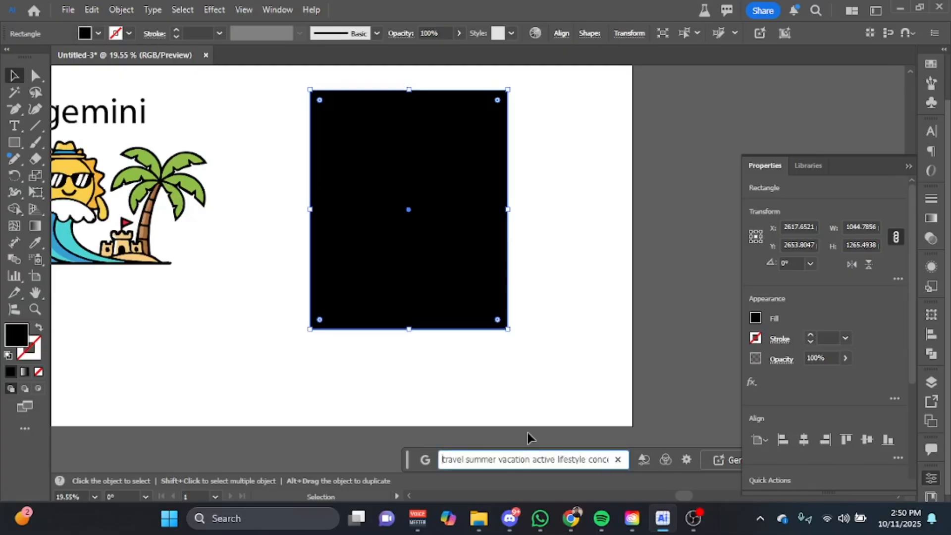
{"action": "key", "text": "Right"}
{"action": "key", "text": "Right"}
{"action": "key", "text": "Right"}
{"action": "key", "text": "Right"}
{"action": "key", "text": "Right"}
{"action": "key", "text": "Right"}
{"action": "type", "text": "ts"}
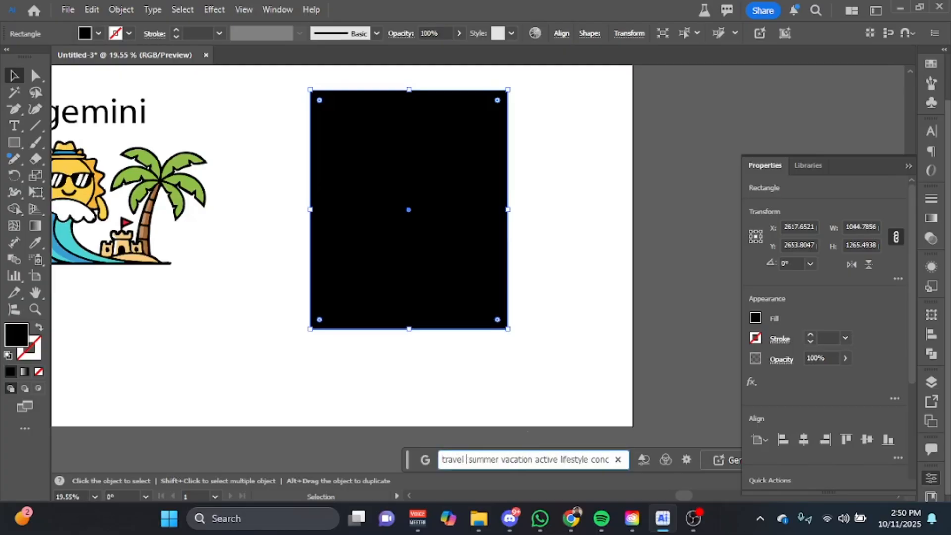
{"action": "type", "text": "hir"}
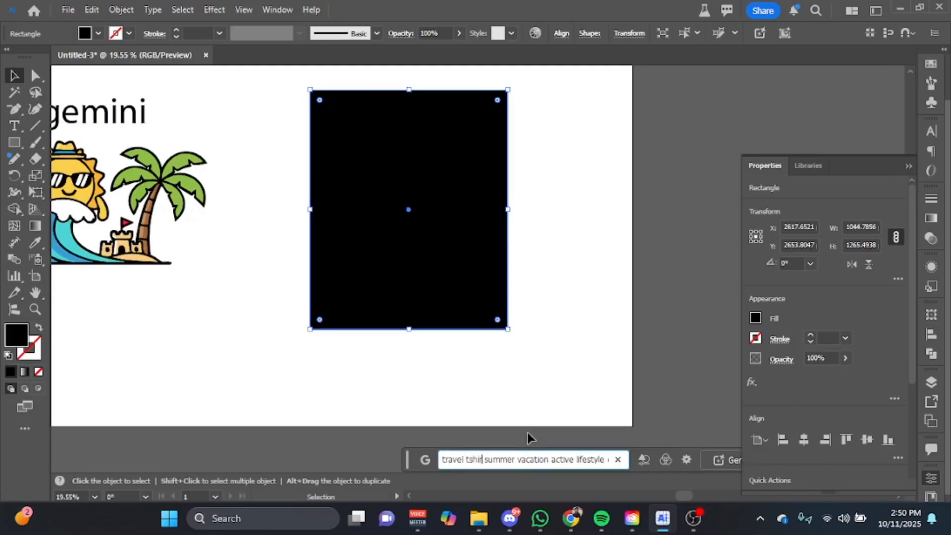
{"action": "type", "text": "travel tshirt summer va"}
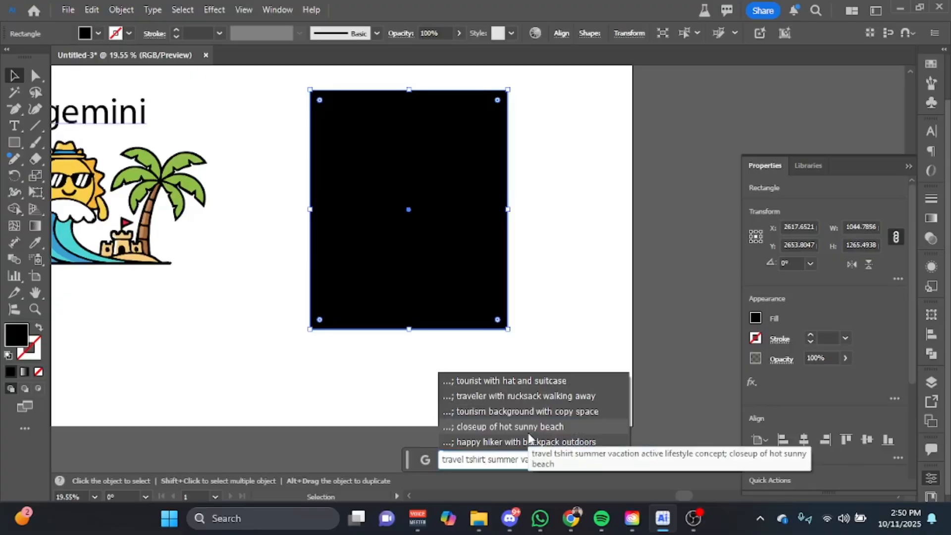
- Reword the beginning of the prompt to "travel design for t-shirt," ahead of "summer vacation"
{"action": "key", "text": "Left"}
{"action": "key", "text": "Left"}
{"action": "key", "text": "Left"}
{"action": "key", "text": "Left"}
{"action": "key", "text": "Left"}
{"action": "key", "text": "Left"}
{"action": "type", "text": "design for  t"}
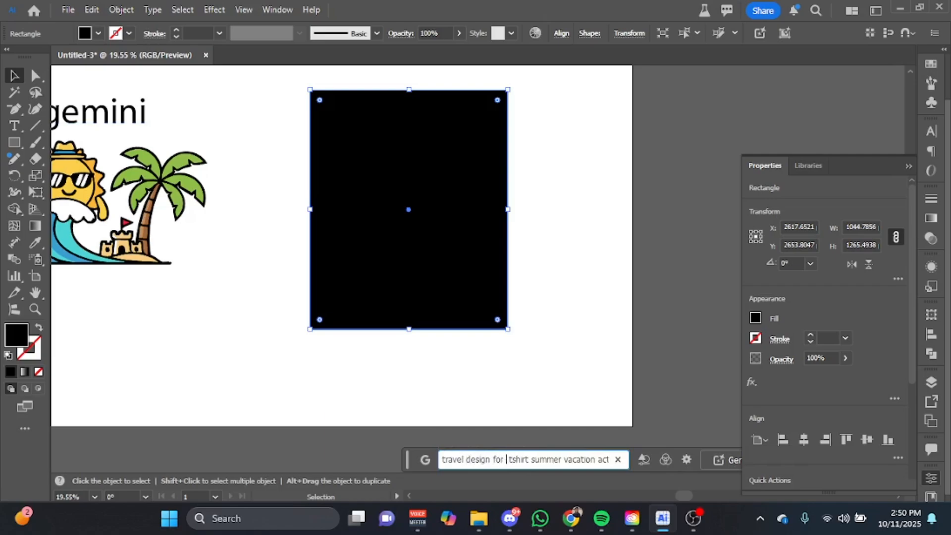
{"action": "type", "text": "-"}
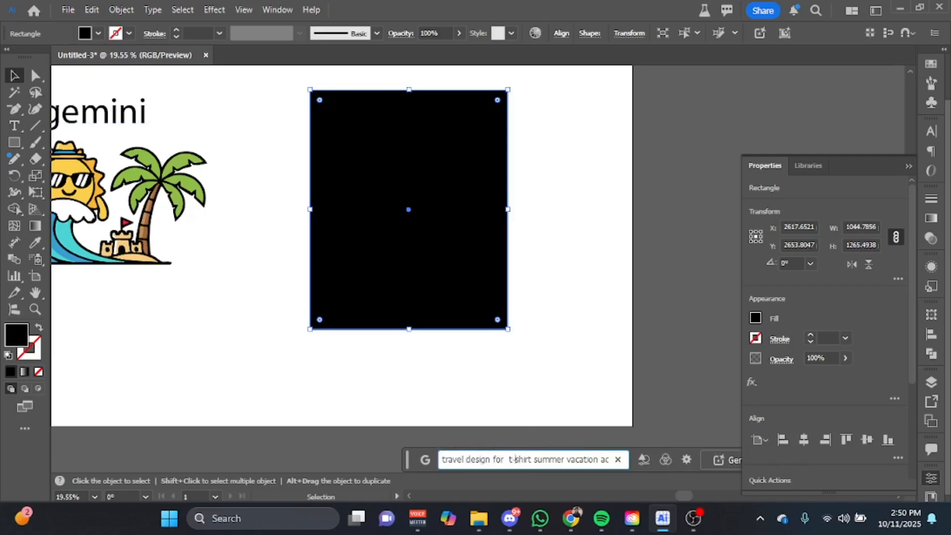
{"action": "key", "text": "Right"}
{"action": "key", "text": "Right"}
{"action": "key", "text": "Right"}
{"action": "key", "text": "Right"}
{"action": "key", "text": "Right"}
{"action": "type", "text": ","}
{"action": "key", "text": "Left"}
{"action": "key", "text": "Left"}
{"action": "key", "text": "Left"}
{"action": "key", "text": "Left"}
{"action": "key", "text": "Left"}
{"action": "key", "text": "Left"}
{"action": "key", "text": "Left"}
{"action": "key", "text": "Left"}
{"action": "key", "text": "BackSpace"}
{"action": "key", "text": "BackSpace"}
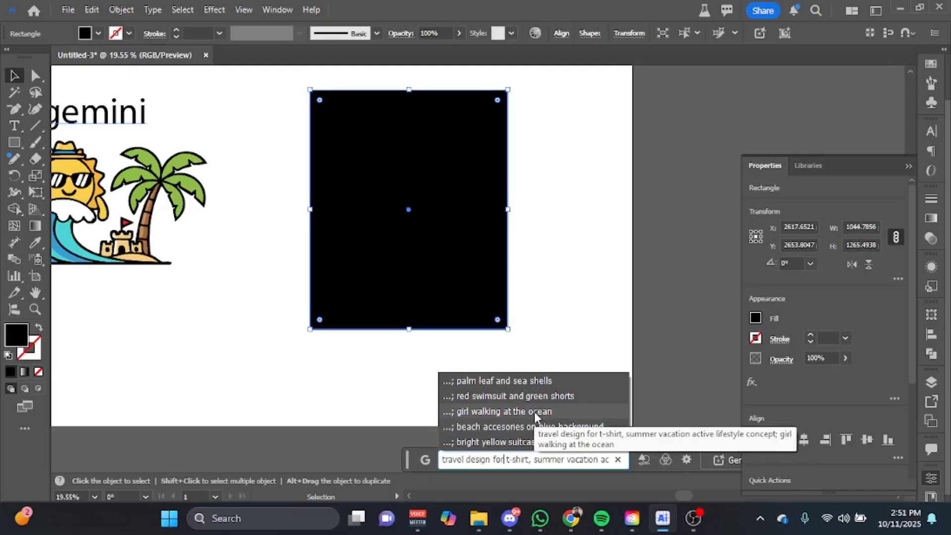
- Add the suggestion "girl walking at the ocean" to the prompt, generate the vector artwork and deselect it
{"action": "left_click", "coordinate": [534, 412]}
{"action": "key", "text": "Return"}
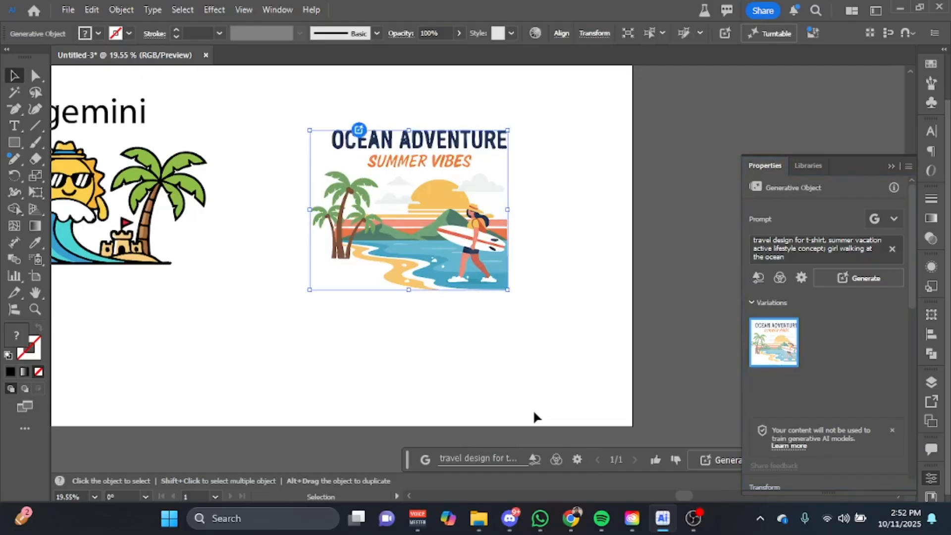
{"action": "left_click", "coordinate": [485, 347]}
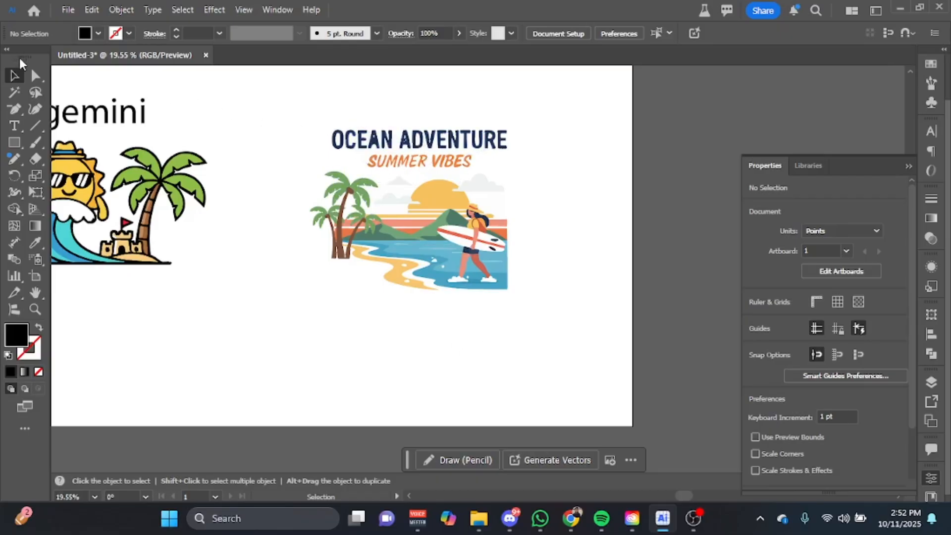
- Directly select the title lettering's anchor points, then try to move the blue water shape out of the artwork and undo the move
{"action": "key", "text": "a"}
{"action": "left_click_drag", "start_coordinate": [324, 108], "coordinate": [526, 177]}
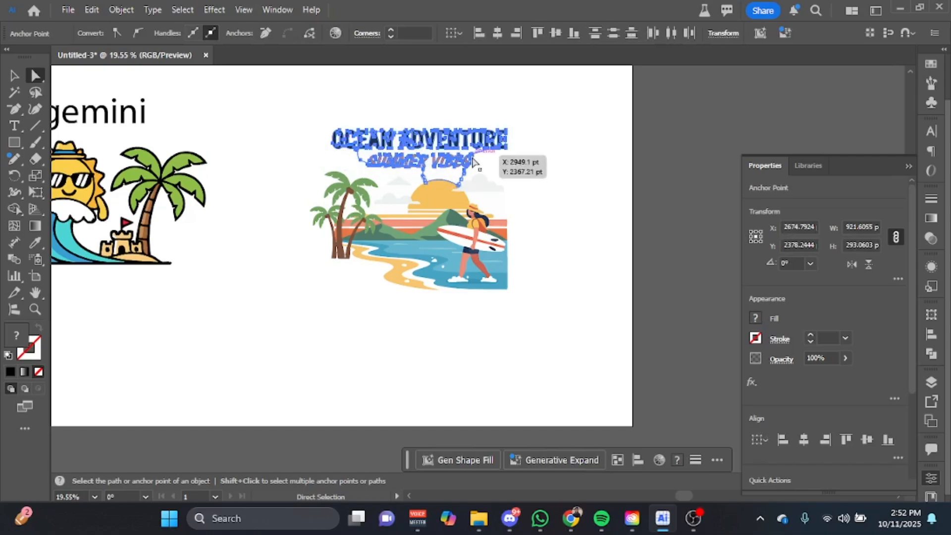
{"action": "left_click", "coordinate": [557, 189]}
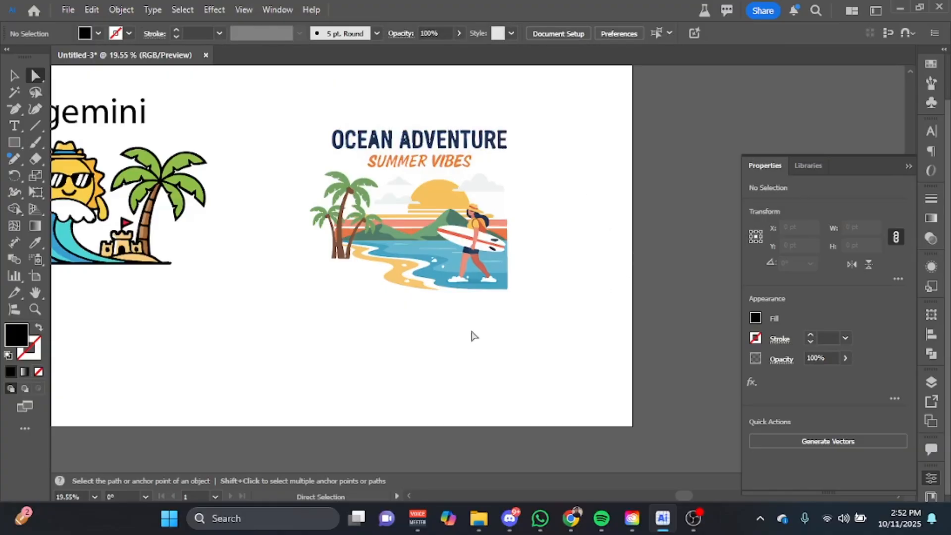
{"action": "left_click_drag", "start_coordinate": [442, 281], "coordinate": [586, 382]}
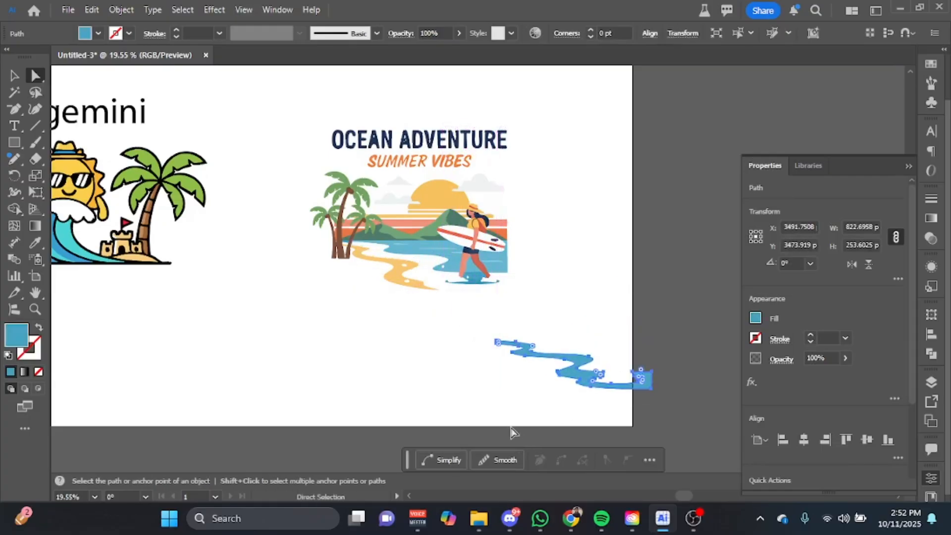
{"action": "key", "text": "ctrl+z"}
{"action": "left_click", "coordinate": [420, 408]}
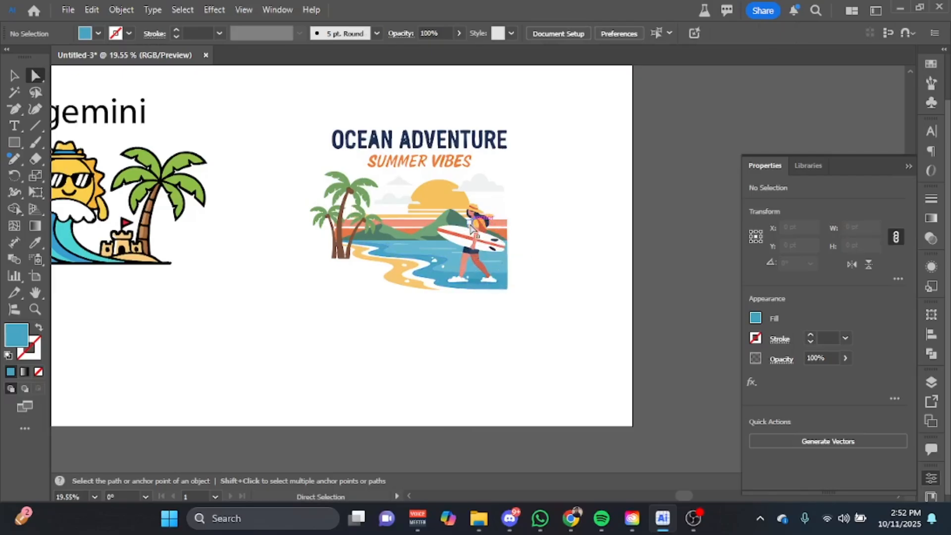
- Try to move the girl's yellow shirt shape and a surfboard piece out of the design, undoing each move
{"action": "left_click_drag", "start_coordinate": [472, 229], "coordinate": [562, 293]}
{"action": "key", "text": "ctrl+z"}
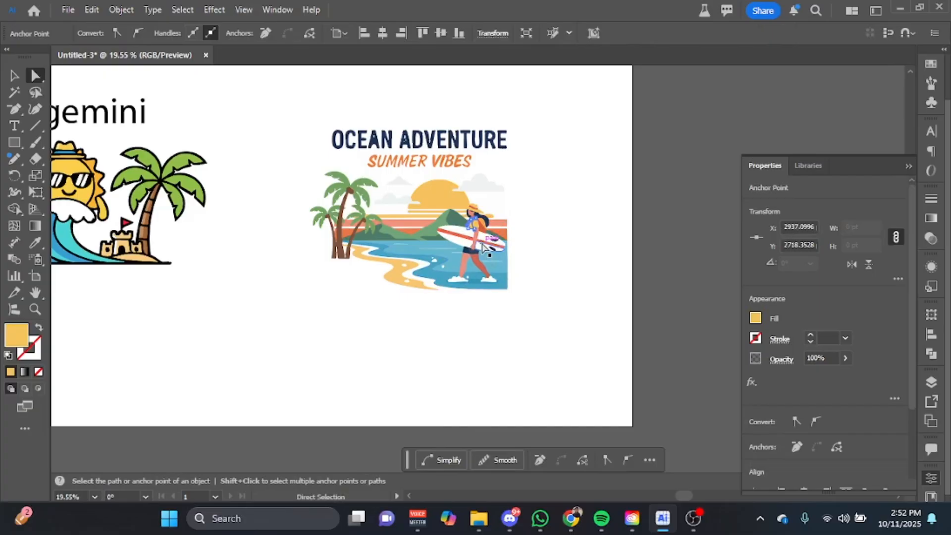
{"action": "left_click_drag", "start_coordinate": [481, 242], "coordinate": [557, 309]}
{"action": "key", "text": "ctrl+z"}
- Select the girl's face path, try to move her hat away from the figure, undo the move and deselect
{"action": "key", "text": "ctrl+space"}
{"action": "left_click_drag", "start_coordinate": [432, 238], "coordinate": [706, 382]}
{"action": "left_click_drag", "start_coordinate": [593, 308], "coordinate": [421, 334]}
{"action": "left_click", "coordinate": [405, 181]}
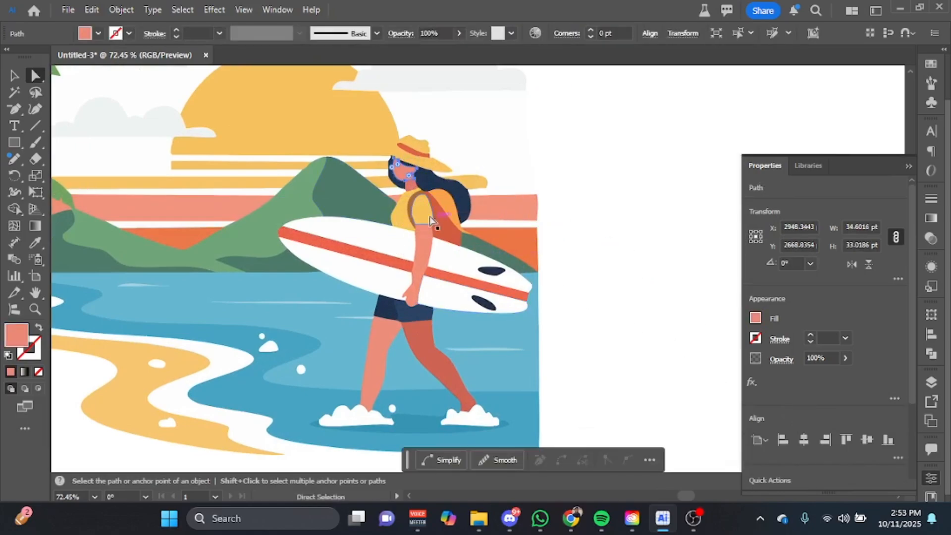
{"action": "left_click_drag", "start_coordinate": [417, 164], "coordinate": [755, 285]}
{"action": "key", "text": "ctrl+z"}
{"action": "left_click", "coordinate": [755, 313]}
{"action": "key", "text": "ctrl+0"}
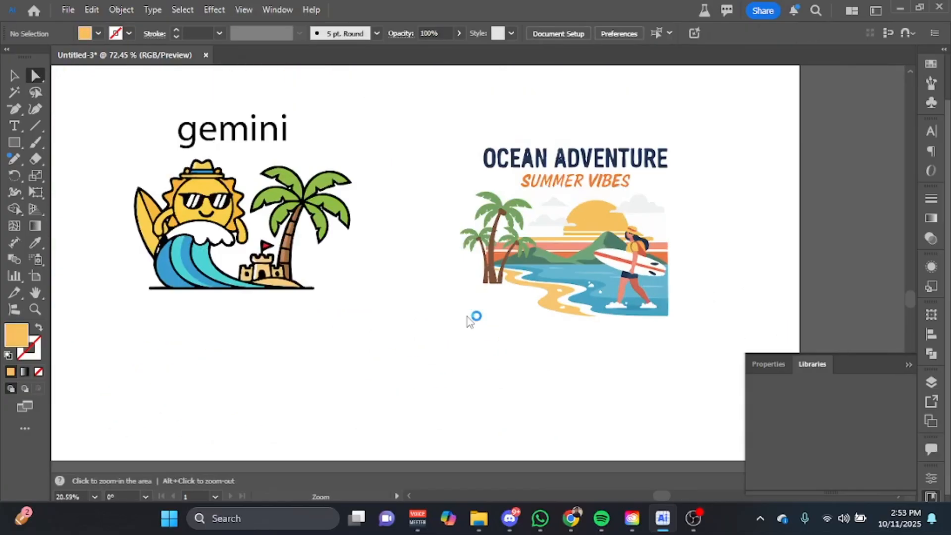
- Select the whole Ocean Adventure artwork as one generative object and show its properties with the generation prompt
{"action": "key", "text": "space"}
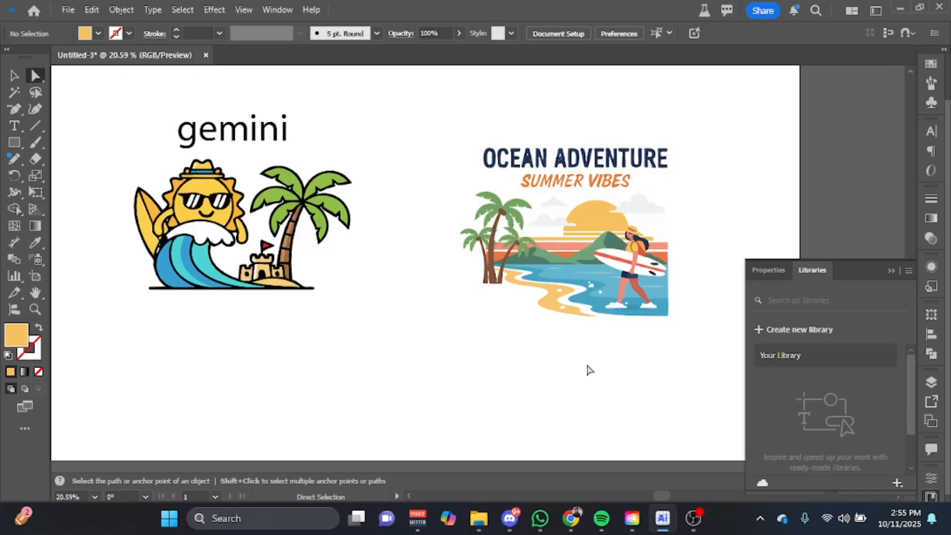
{"action": "left_click_drag", "start_coordinate": [601, 214], "coordinate": [380, 234]}
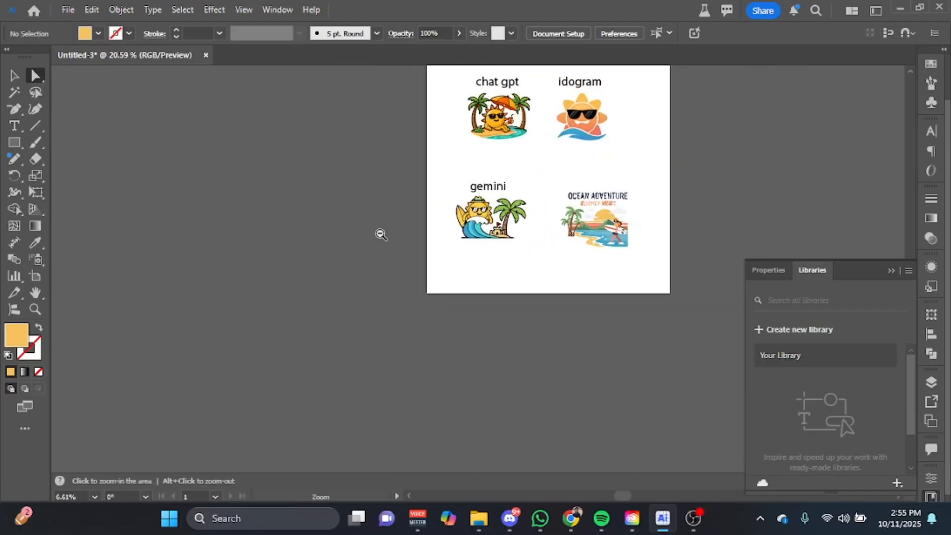
{"action": "left_click_drag", "start_coordinate": [612, 196], "coordinate": [564, 236]}
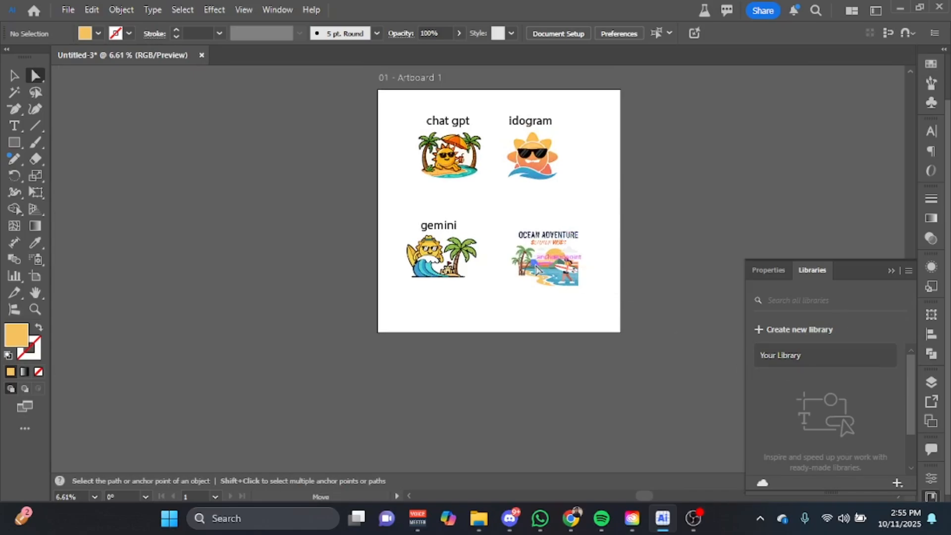
{"action": "left_click", "coordinate": [541, 262]}
{"action": "left_click", "coordinate": [14, 76]}
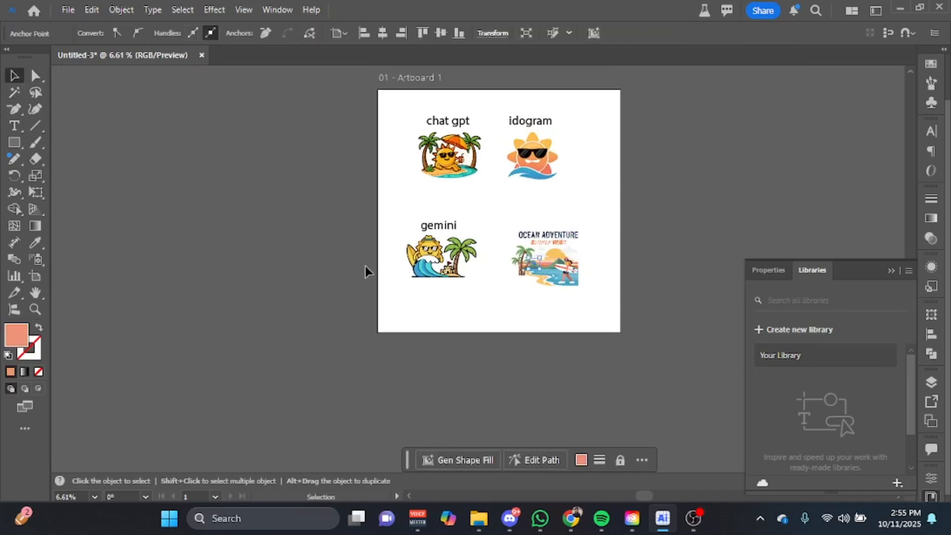
{"action": "left_click", "coordinate": [524, 329]}
{"action": "left_click", "coordinate": [546, 262]}
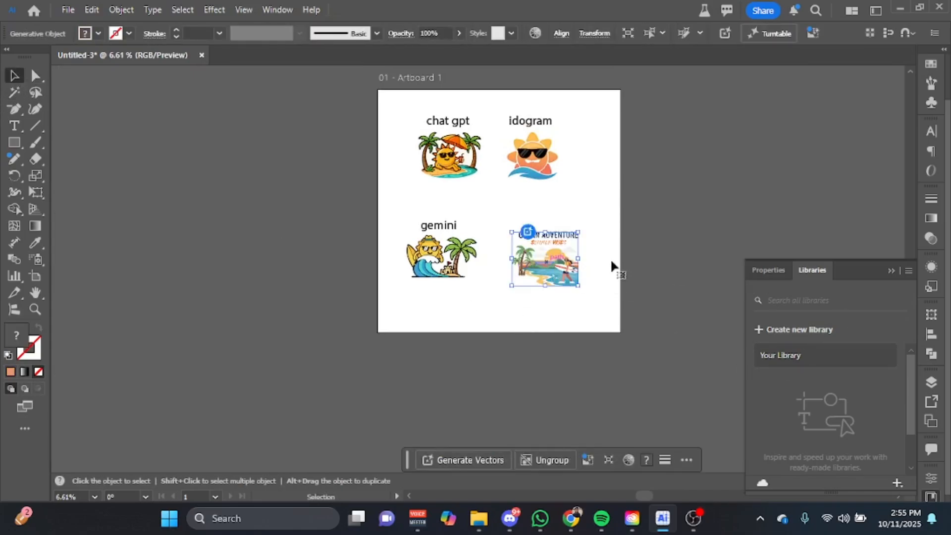
{"action": "left_click", "coordinate": [931, 478]}
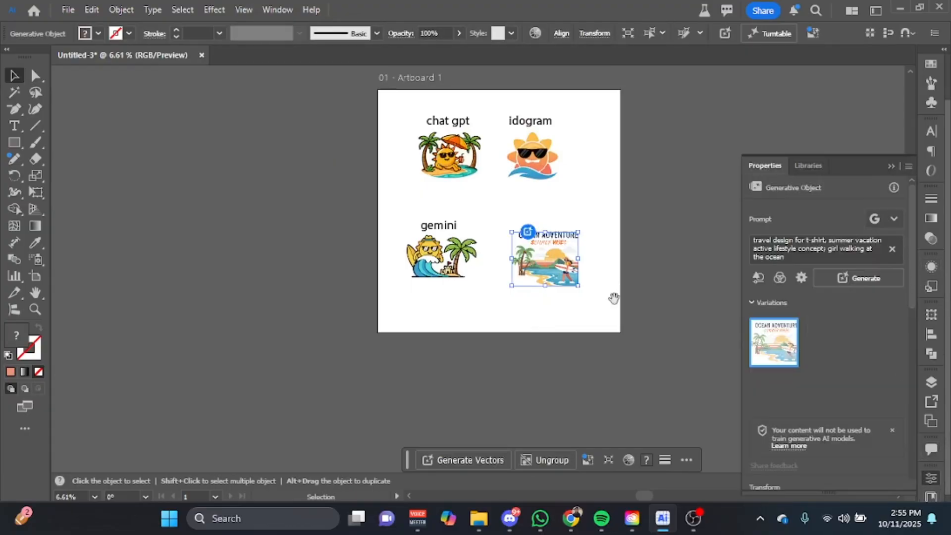
{"action": "left_click_drag", "start_coordinate": [611, 298], "coordinate": [555, 324]}
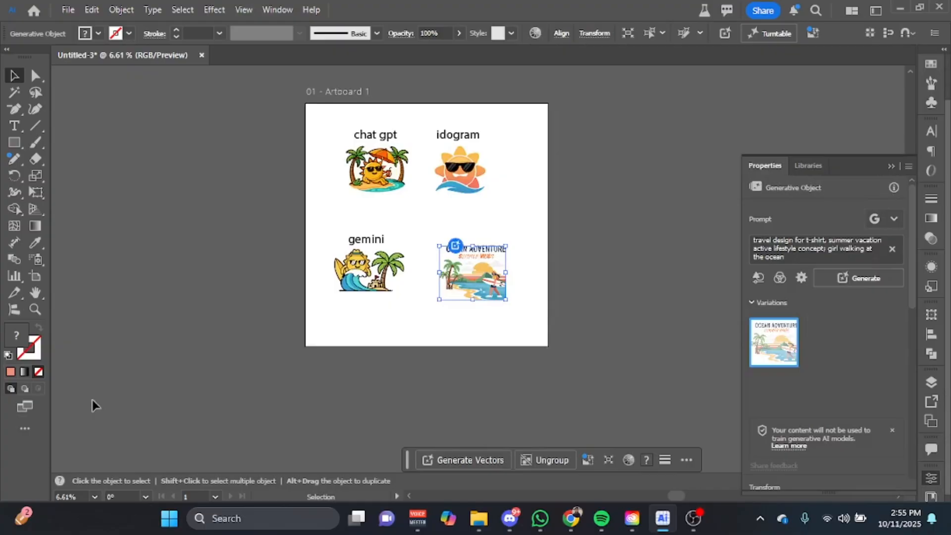
- Turn off artwork scaling with the artboard, extend the artboard's bottom edge to a height of about 5385 pt and deselect
{"action": "left_click", "coordinate": [35, 276]}
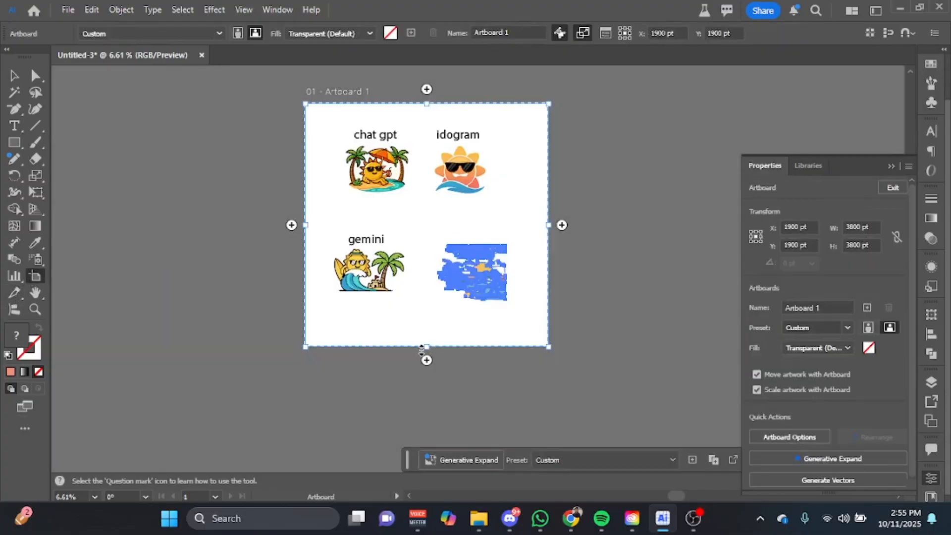
{"action": "left_click_drag", "start_coordinate": [427, 347], "coordinate": [434, 431]}
{"action": "key", "text": "ctrl+z"}
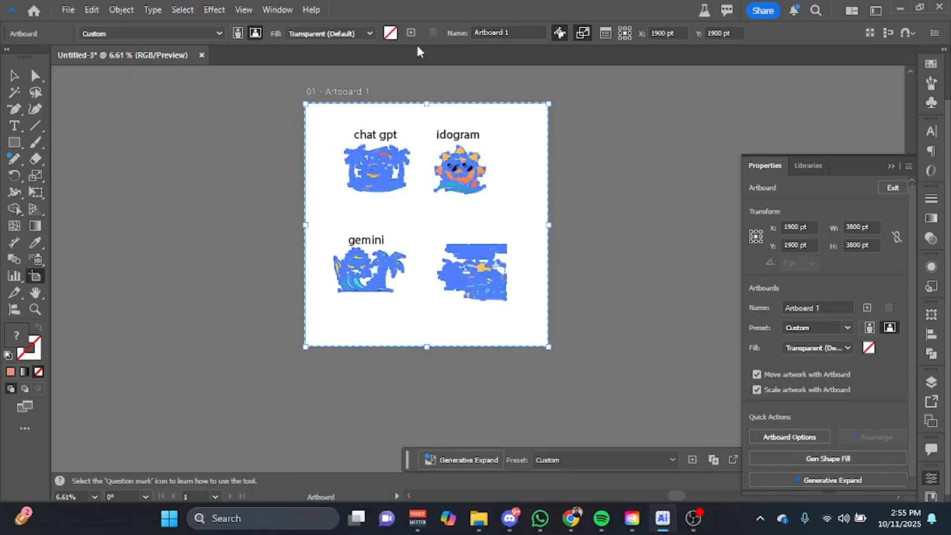
{"action": "left_click", "coordinate": [583, 33]}
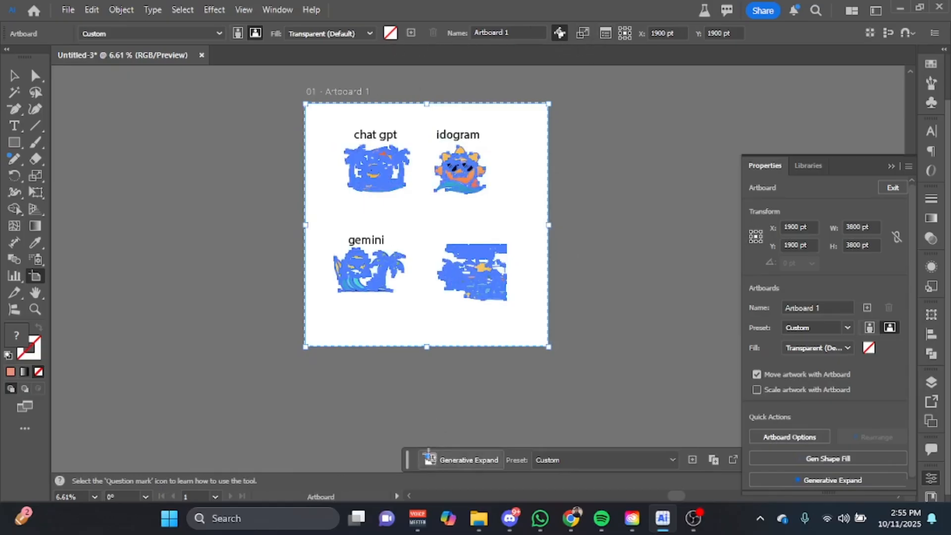
{"action": "left_click_drag", "start_coordinate": [427, 347], "coordinate": [431, 448]}
{"action": "key", "text": "v"}
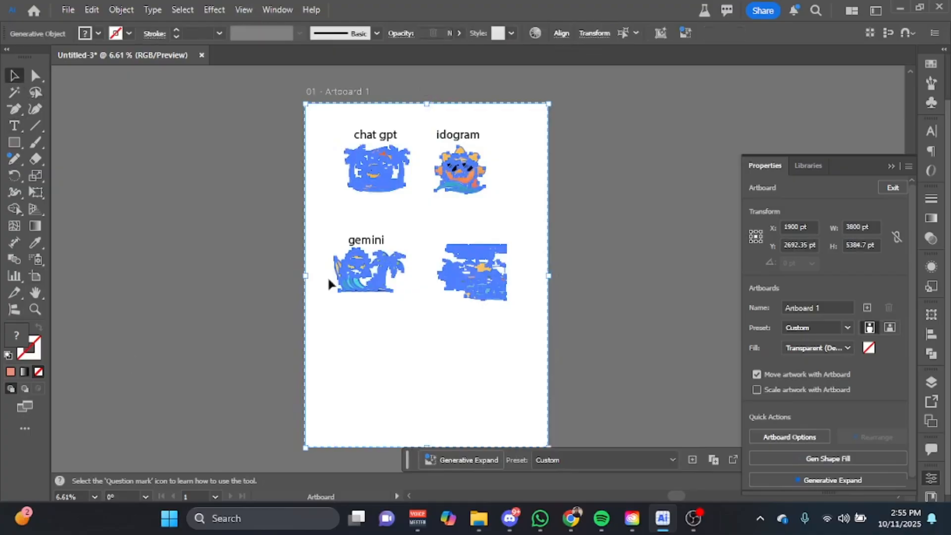
{"action": "left_click", "coordinate": [431, 365]}
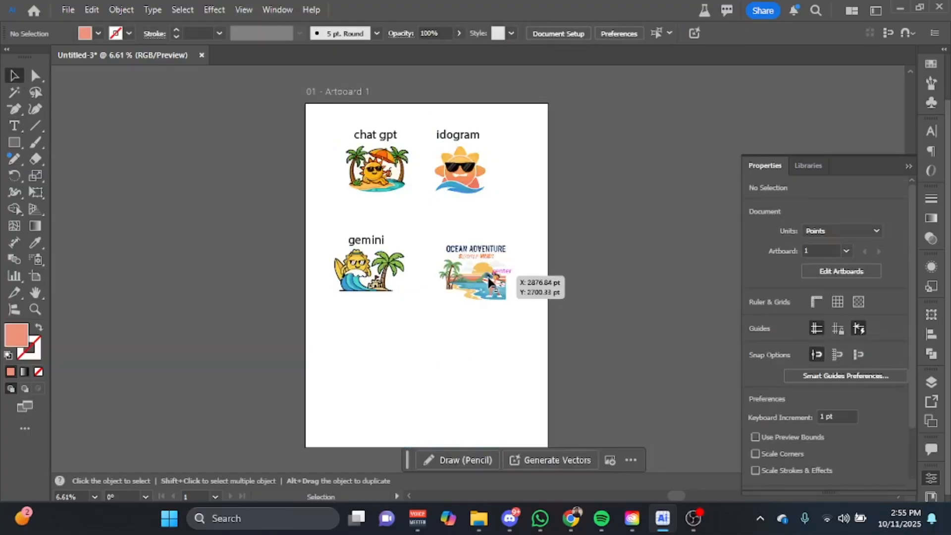
- Duplicate the Ocean Adventure artwork into the empty space beneath it and regenerate the copy from the same prompt with GPT 4o
{"action": "left_click_drag", "start_coordinate": [487, 294], "coordinate": [429, 363]}
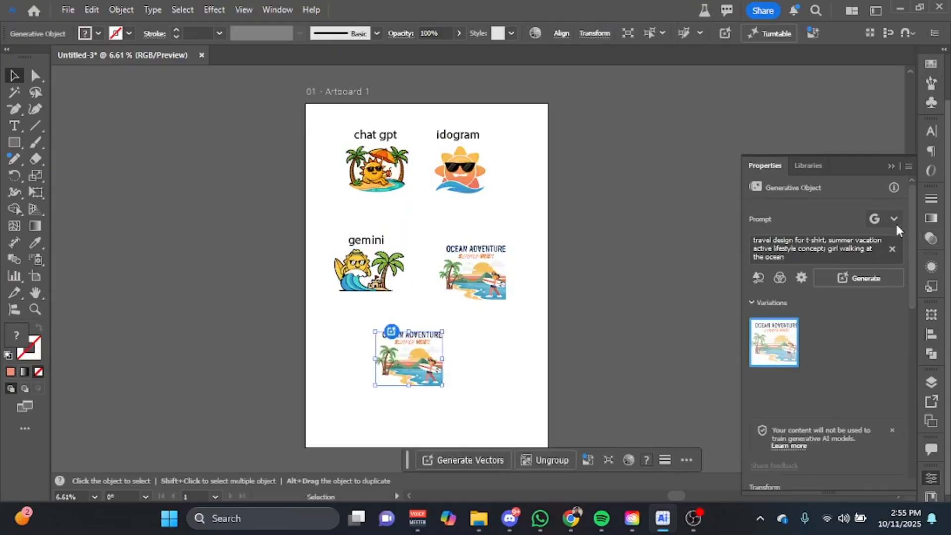
{"action": "left_click", "coordinate": [895, 218]}
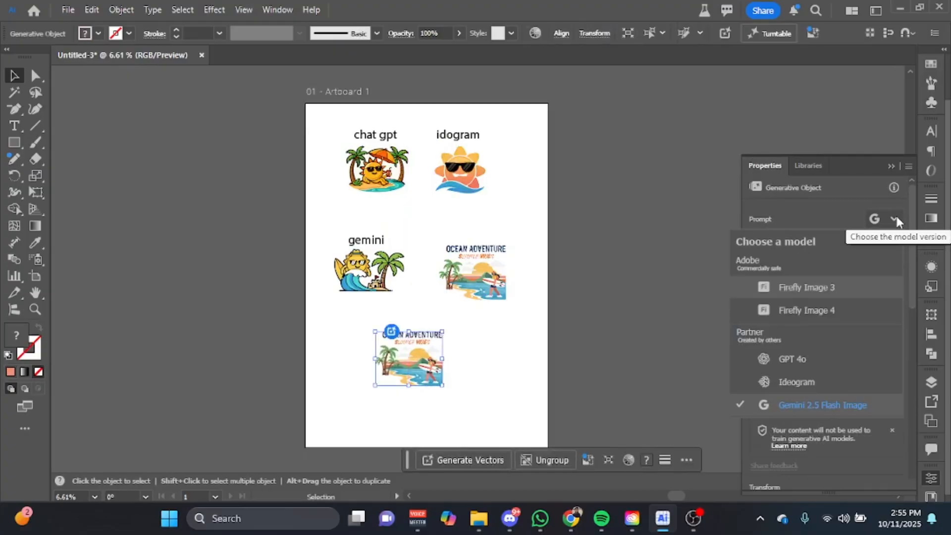
{"action": "left_click", "coordinate": [811, 355]}
{"action": "left_click", "coordinate": [875, 279]}
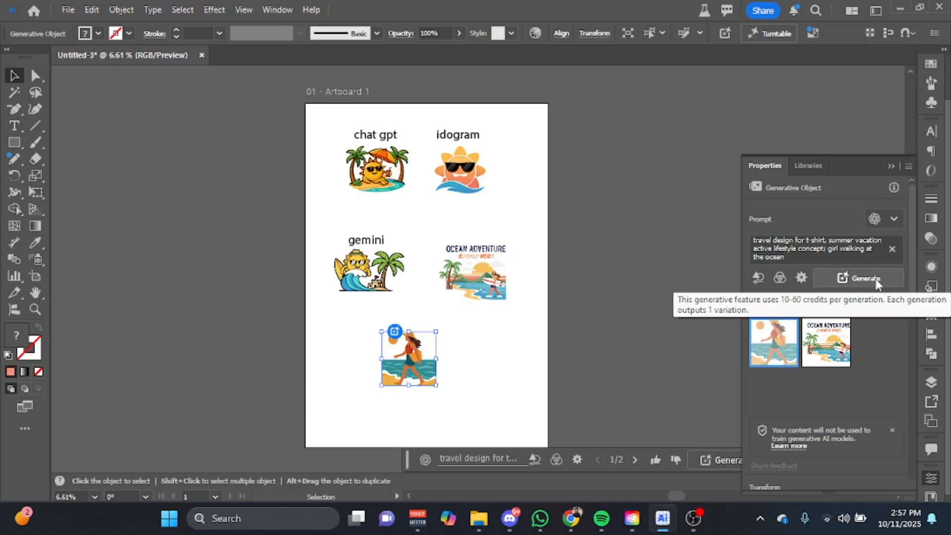
- Examine the regenerated artwork of the walking girl up close and compare it with the Ocean Adventure design and the whole artboard
{"action": "key", "text": "z"}
{"action": "left_click_drag", "start_coordinate": [393, 341], "coordinate": [641, 376]}
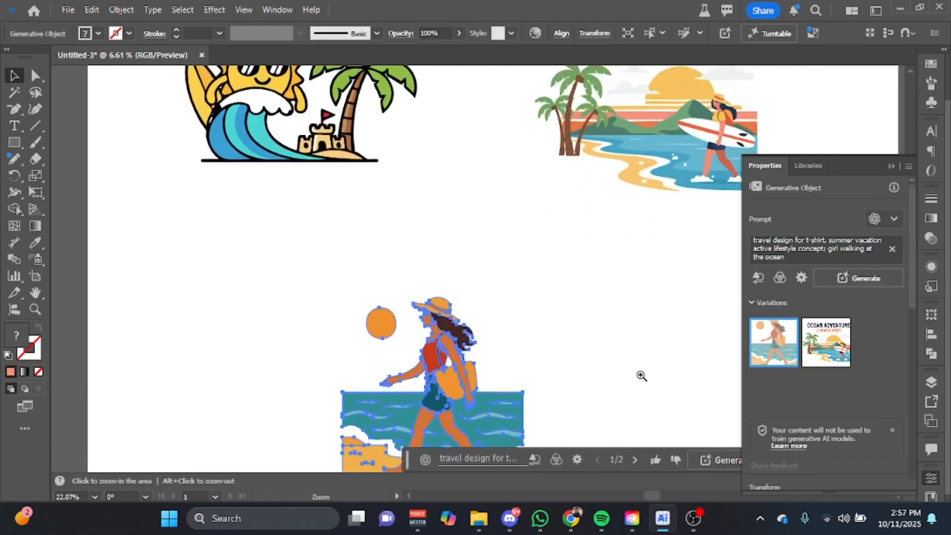
{"action": "key", "text": "v"}
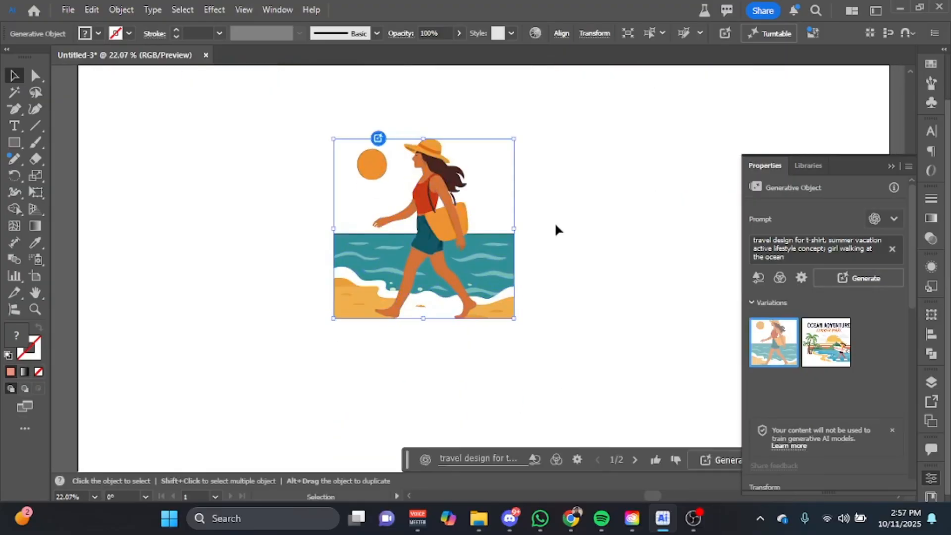
{"action": "left_click", "coordinate": [556, 228]}
{"action": "key", "text": "space"}
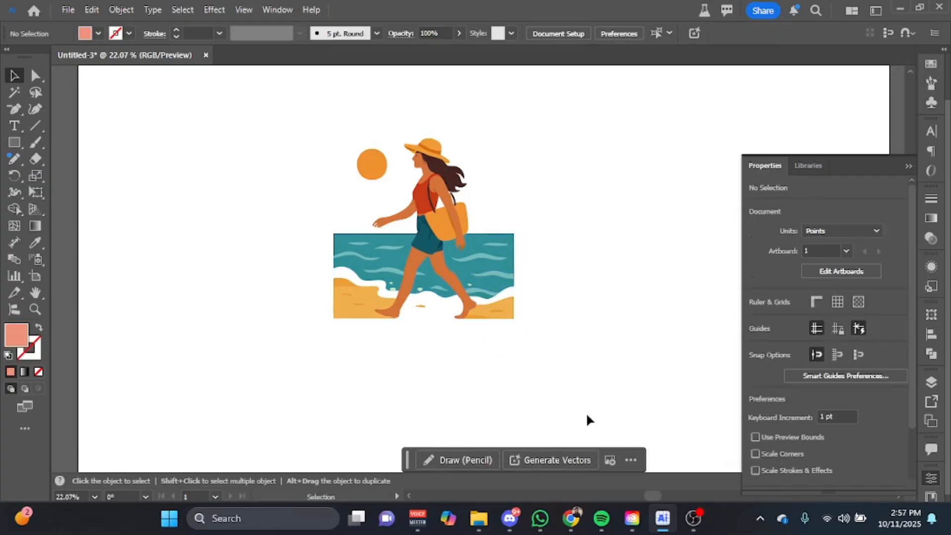
{"action": "key", "text": "space"}
{"action": "left_click_drag", "start_coordinate": [593, 283], "coordinate": [453, 418]}
{"action": "left_click_drag", "start_coordinate": [561, 230], "coordinate": [533, 293]}
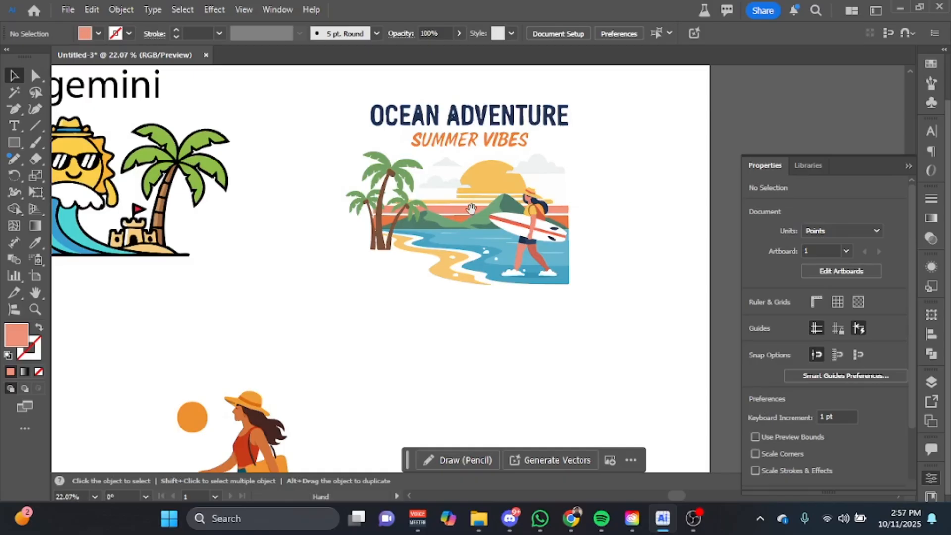
{"action": "left_click_drag", "start_coordinate": [464, 279], "coordinate": [522, 187]}
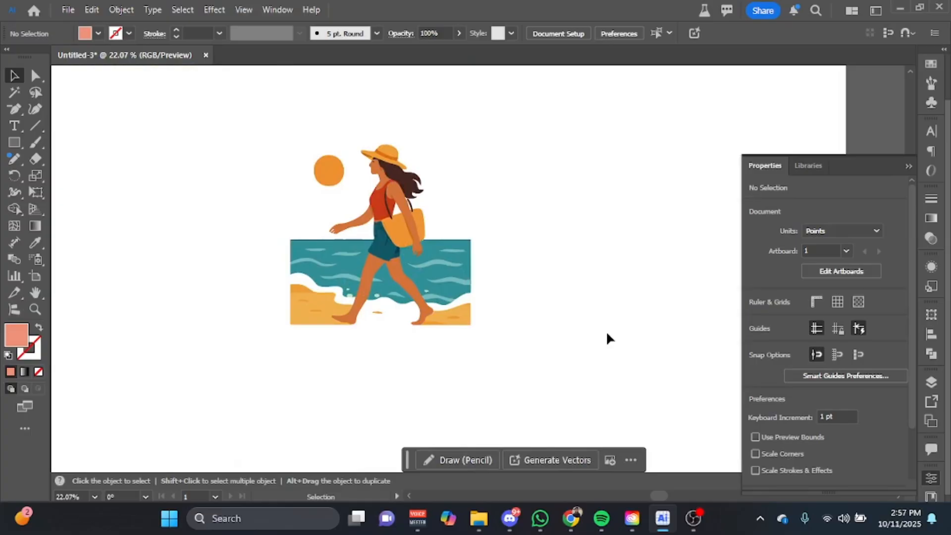
{"action": "key", "text": "ctrl+minus"}
{"action": "key", "text": "ctrl+minus"}
{"action": "key", "text": "ctrl+minus"}
{"action": "key", "text": "ctrl+minus"}
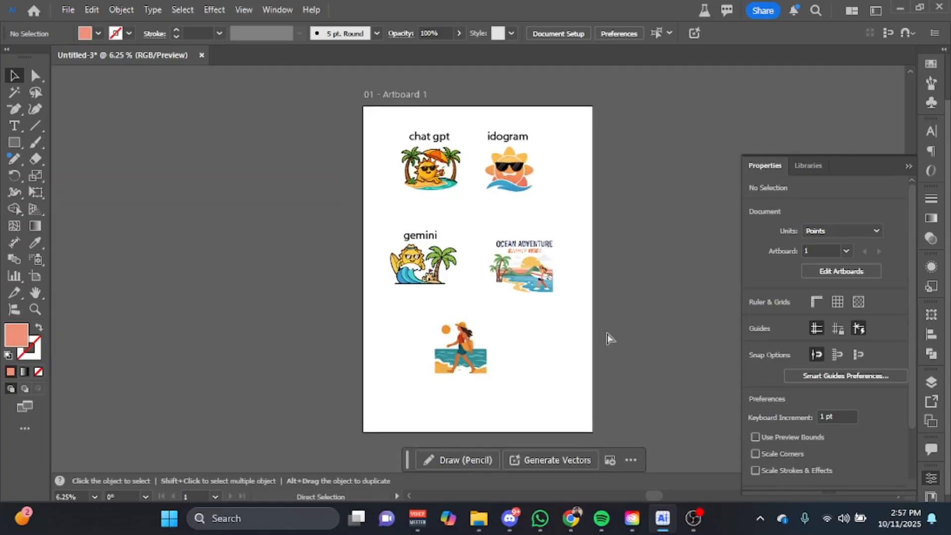